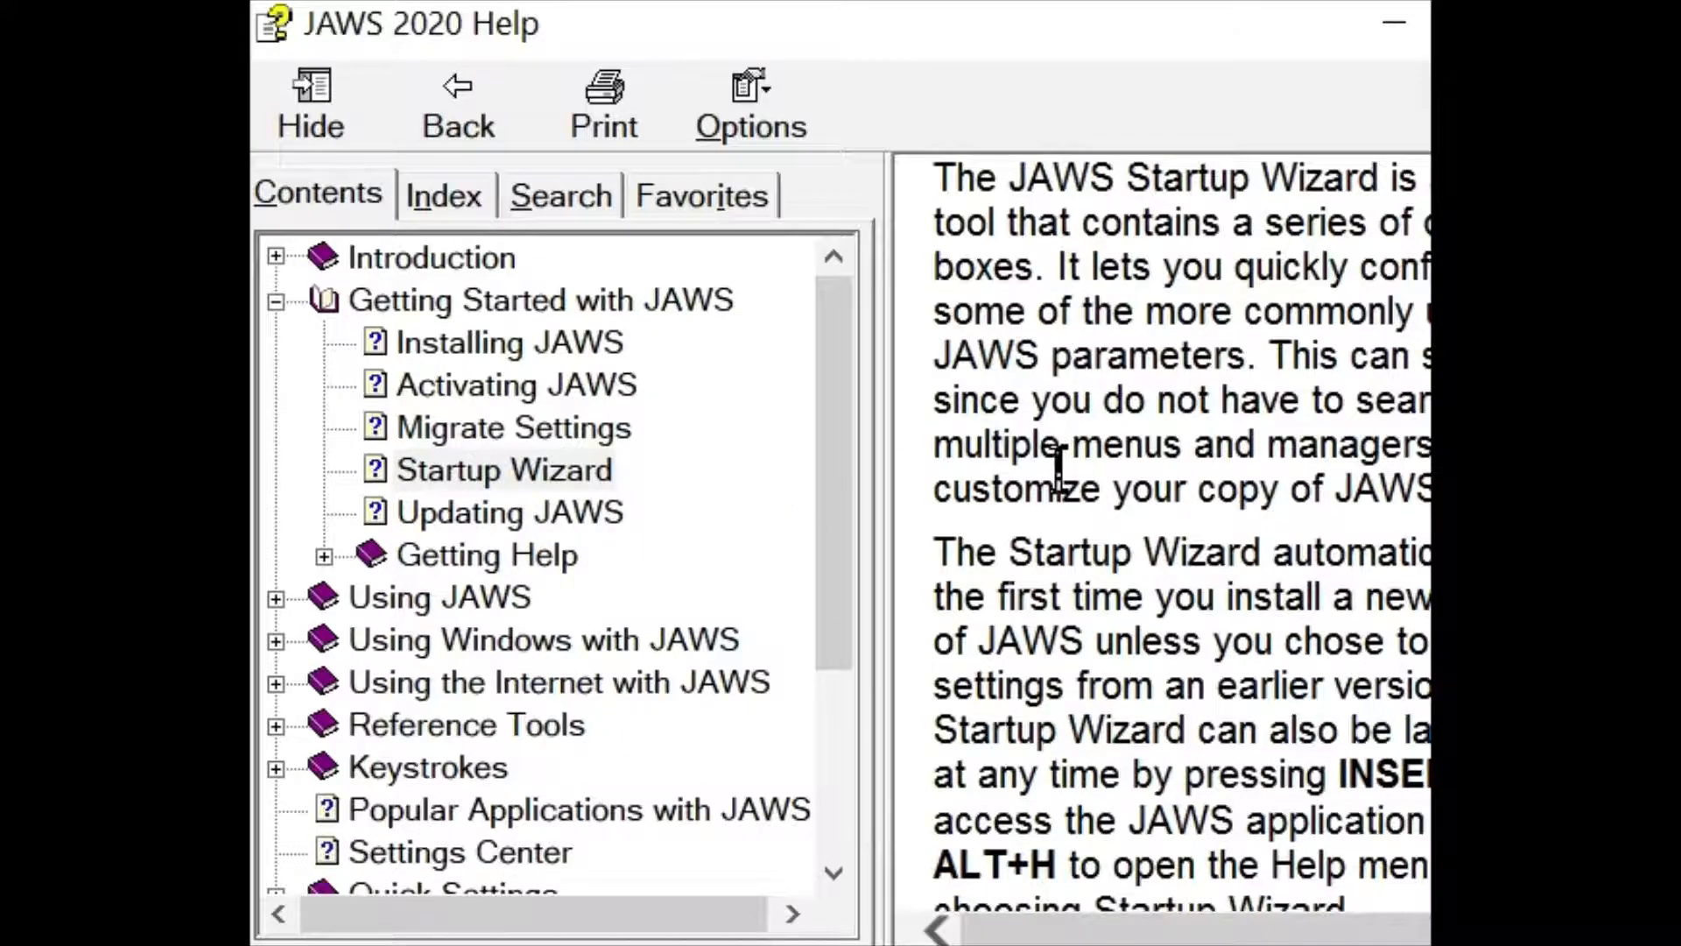
Step: Read the Startup Wizard help topic down to the Speech Settings section, and minimize the help window
{"action": "scroll", "coordinate": [1058, 469], "scroll_direction": "down", "scroll_amount": 1}
{"action": "scroll", "coordinate": [1058, 473], "scroll_direction": "down", "scroll_amount": 12}
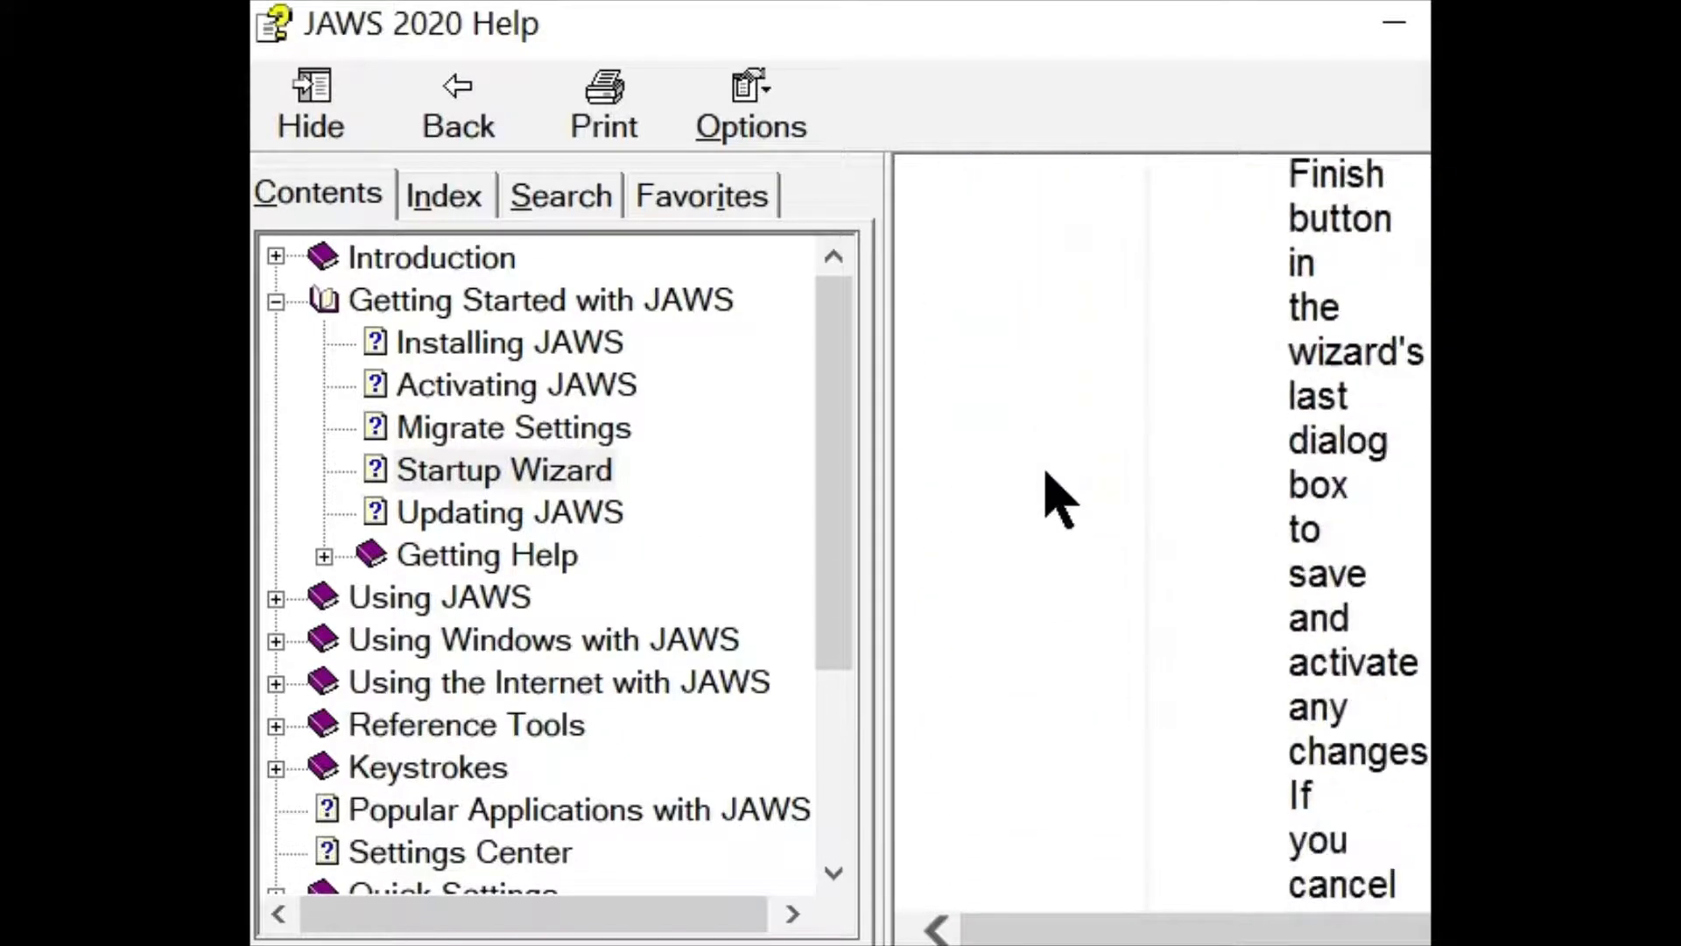
{"action": "scroll", "coordinate": [1047, 474], "scroll_direction": "down", "scroll_amount": 10}
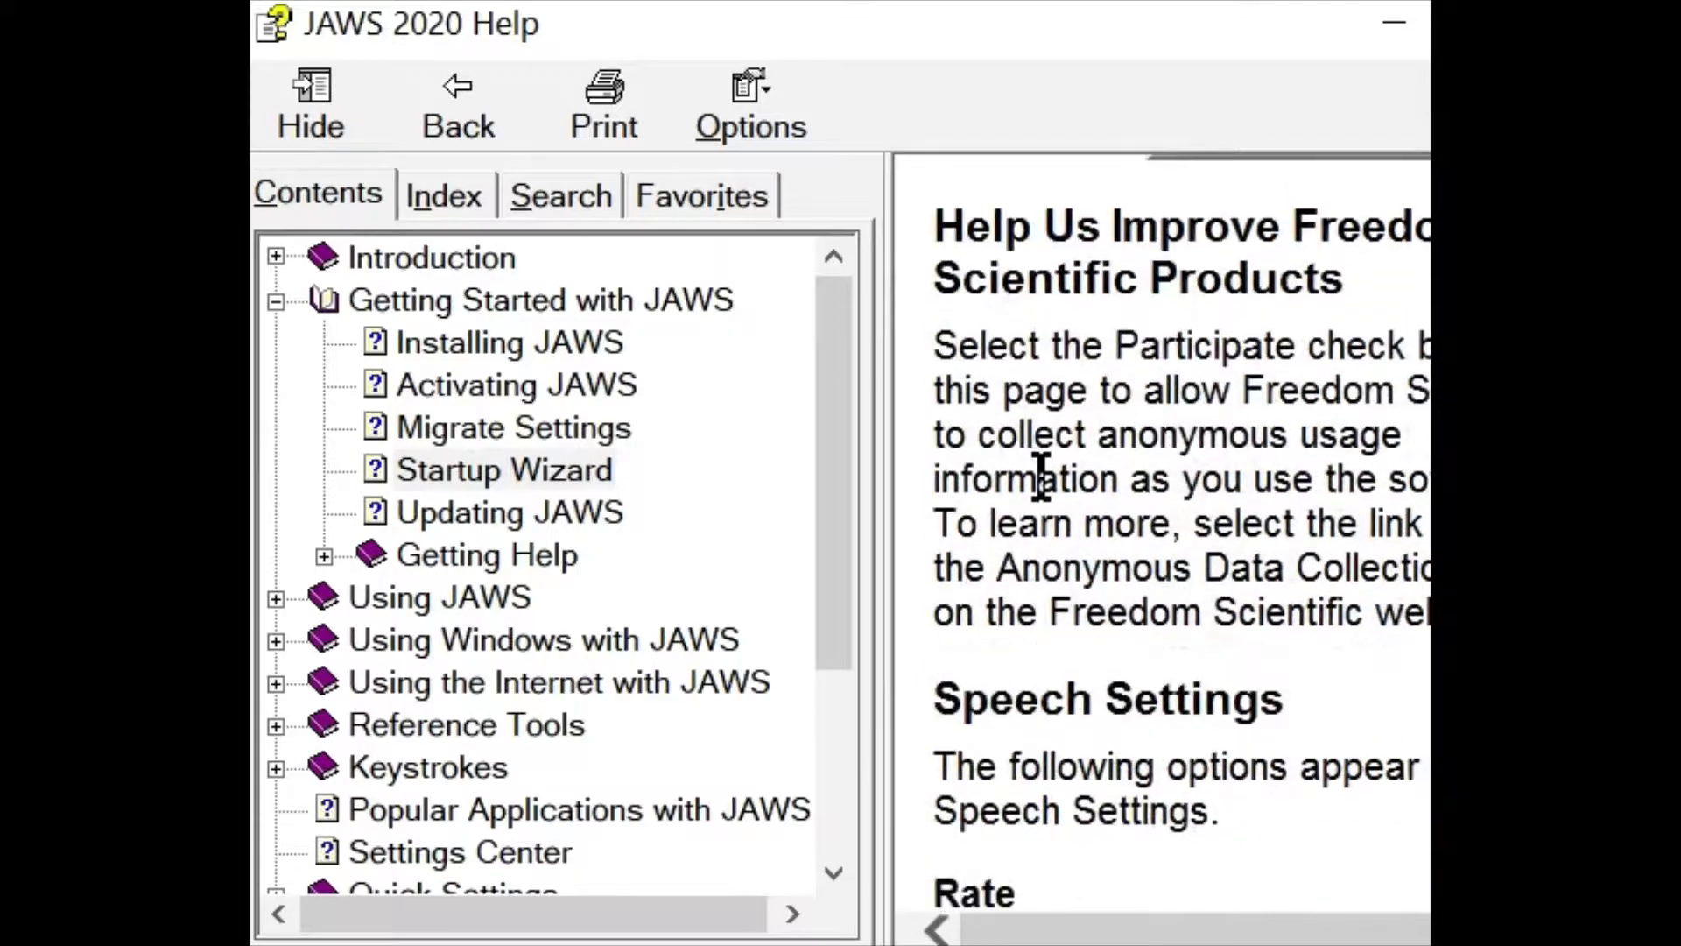
{"action": "scroll", "coordinate": [1041, 477], "scroll_direction": "down", "scroll_amount": 1}
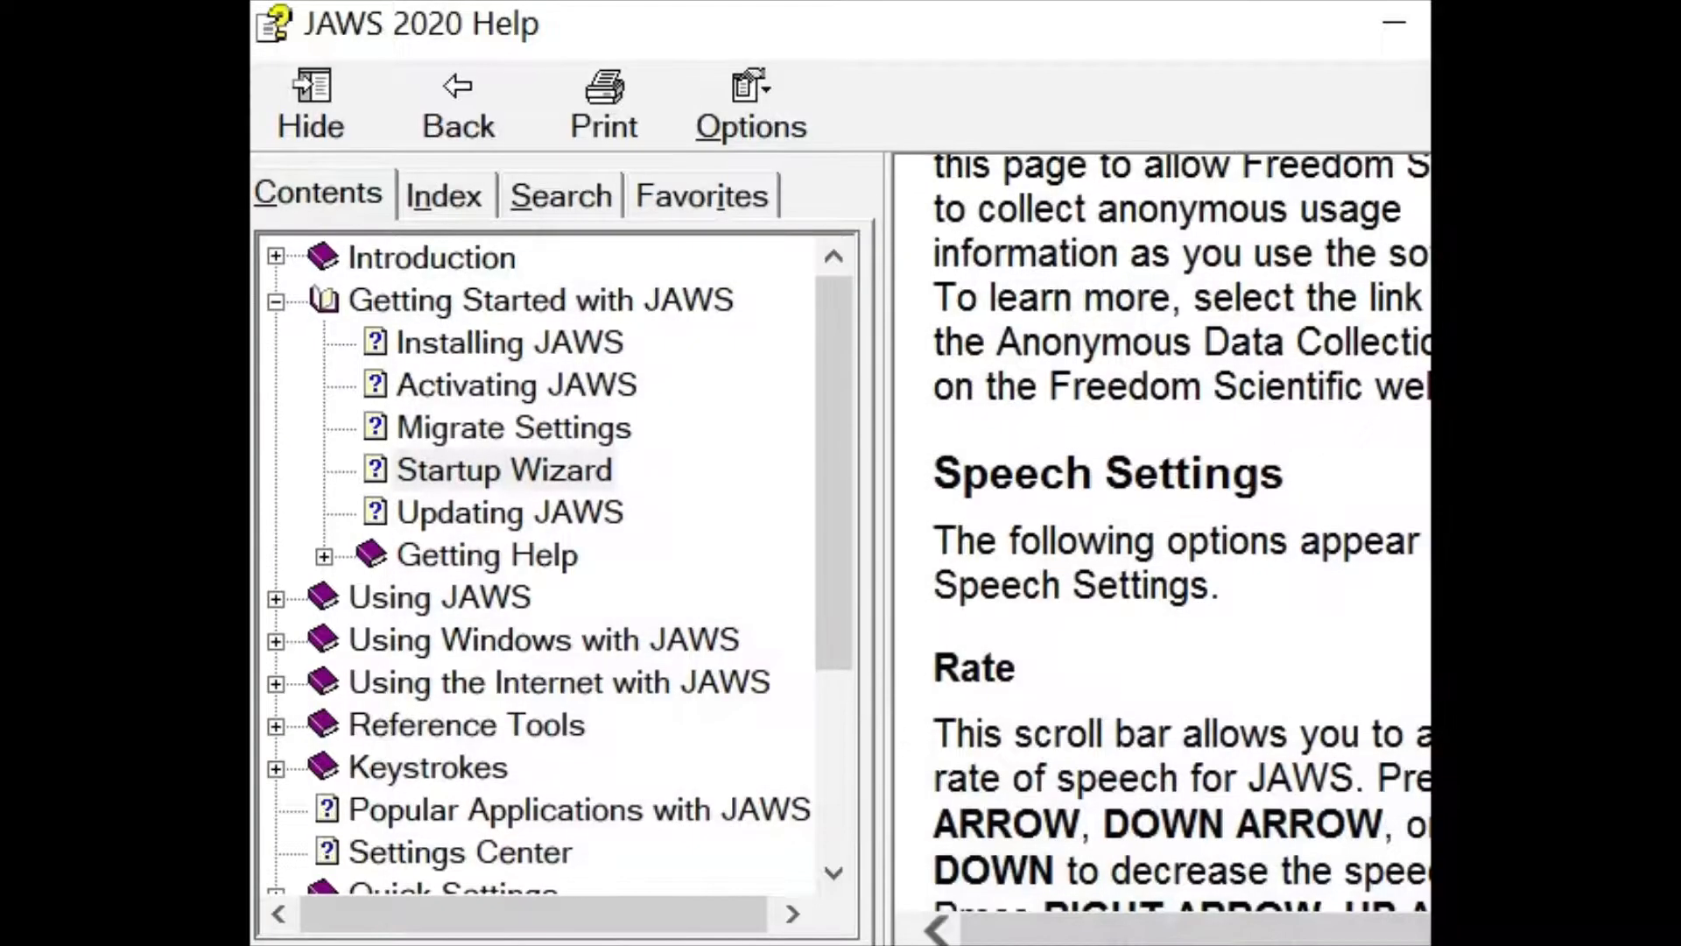
{"action": "left_click", "coordinate": [1406, 30]}
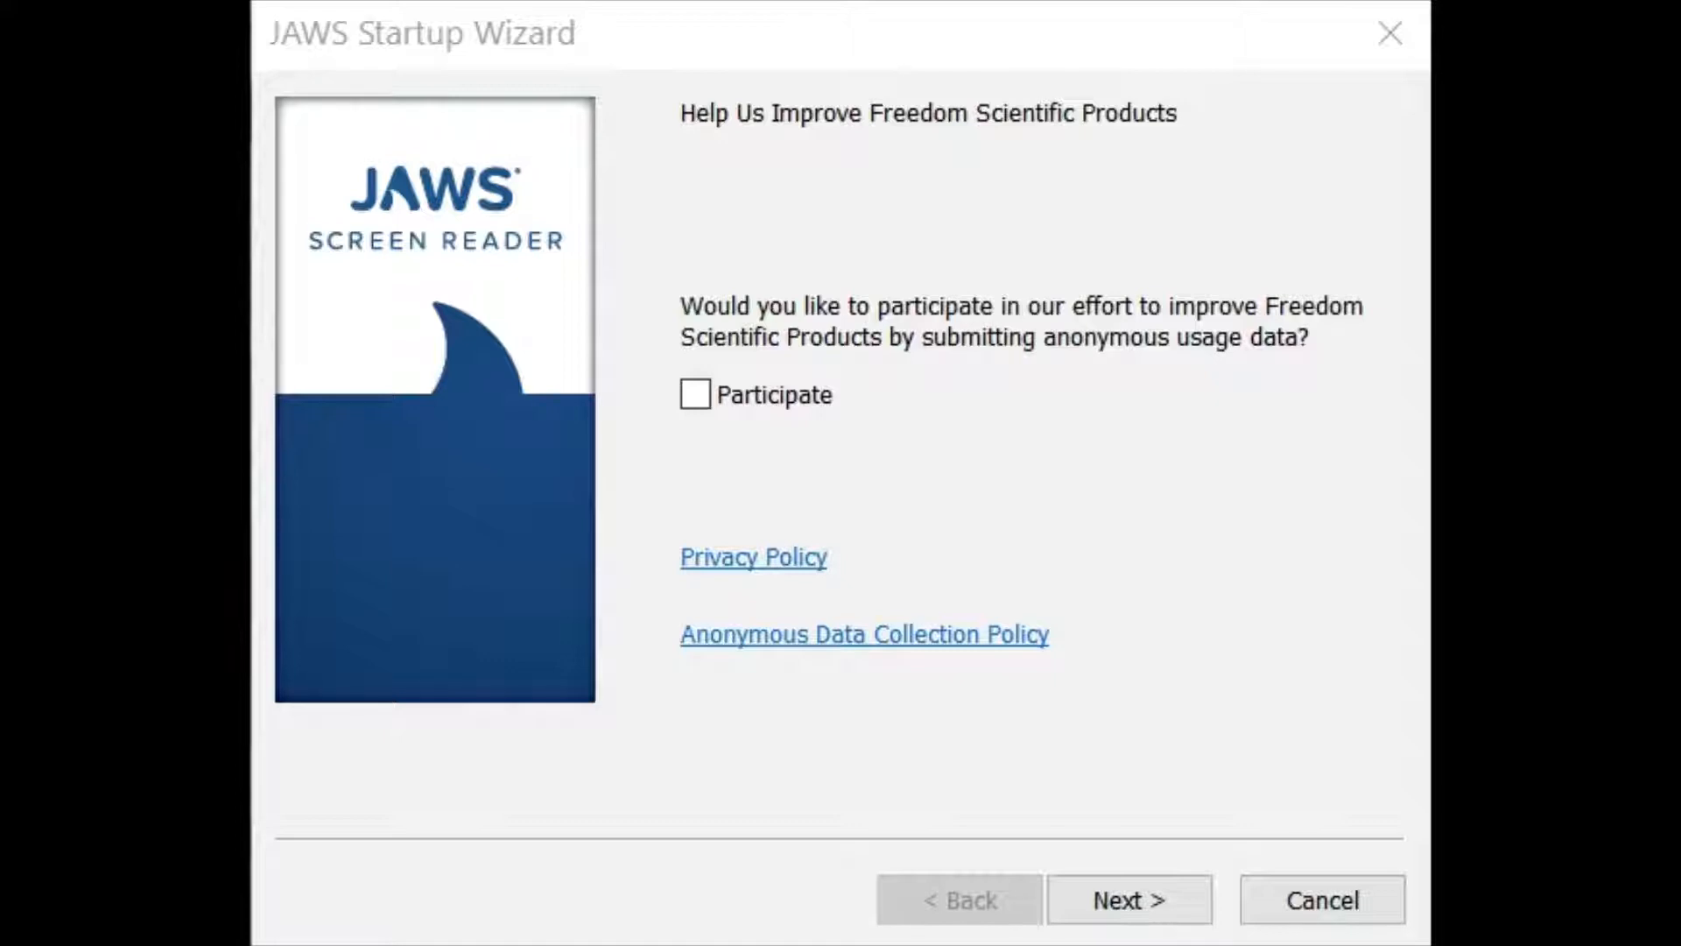
Step: Continue past the Help Us Improve Freedom Scientific Products page to Speech Settings without opting in to participate
{"action": "left_click", "coordinate": [1194, 12]}
{"action": "key", "text": "Tab"}
{"action": "key", "text": "Tab"}
{"action": "key", "text": "Tab"}
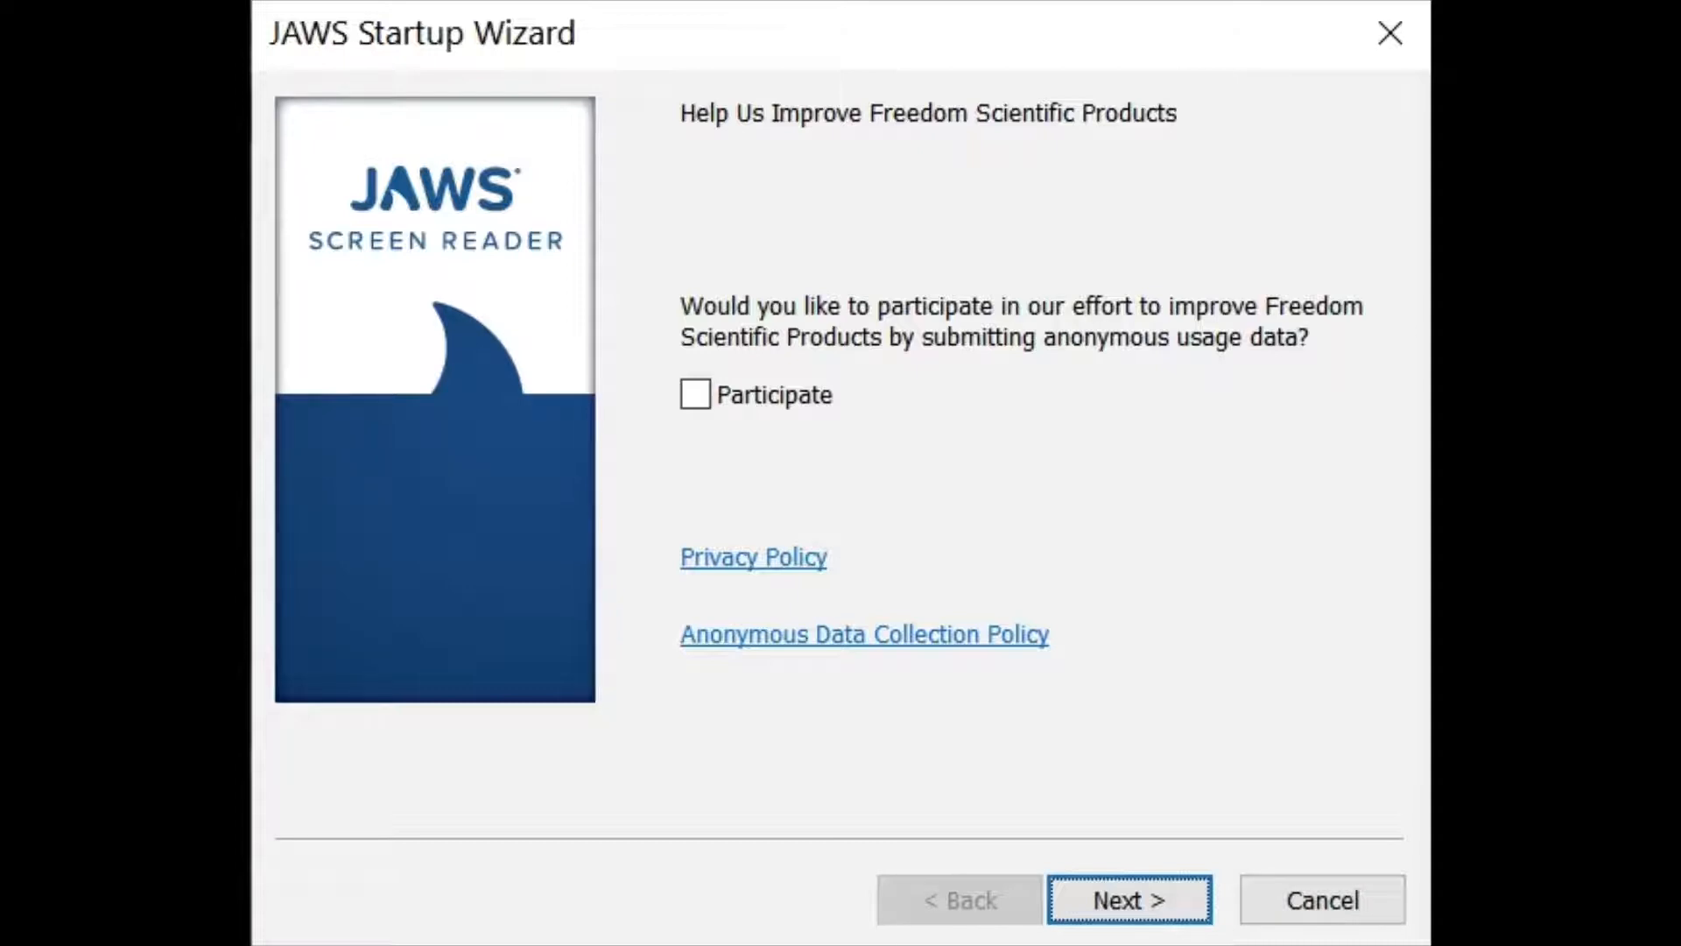
{"action": "key", "text": "Return"}
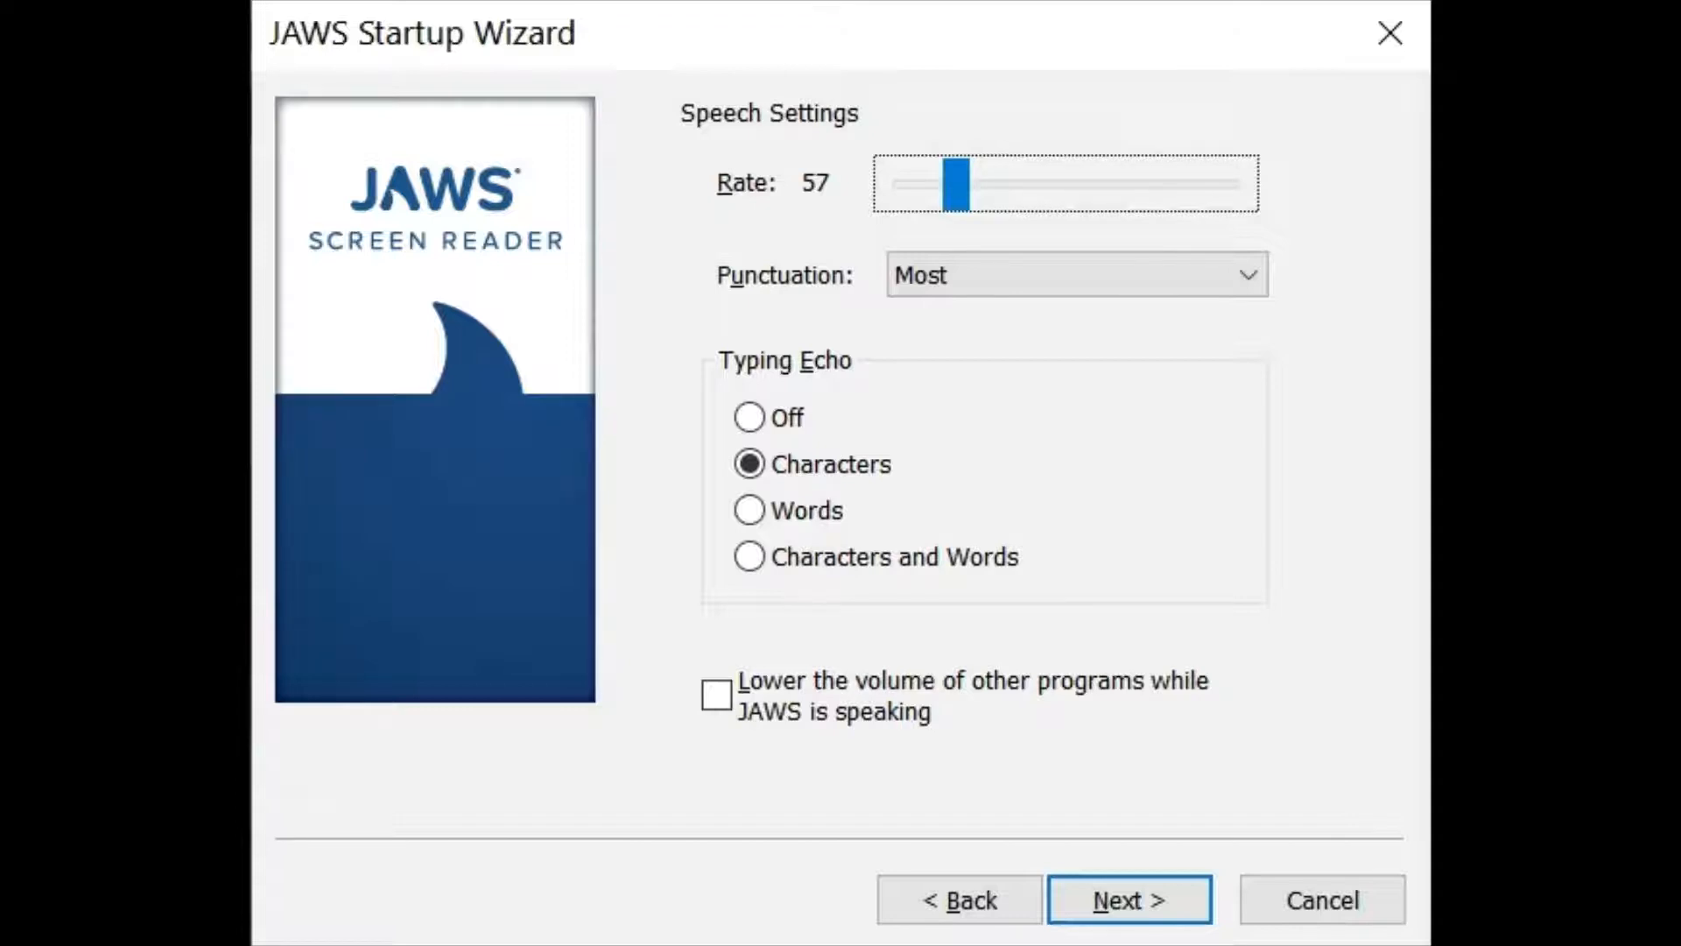
Step: Go through the available Punctuation levels, return to Most, and move on to the Typing Echo options
{"action": "key", "text": "Tab"}
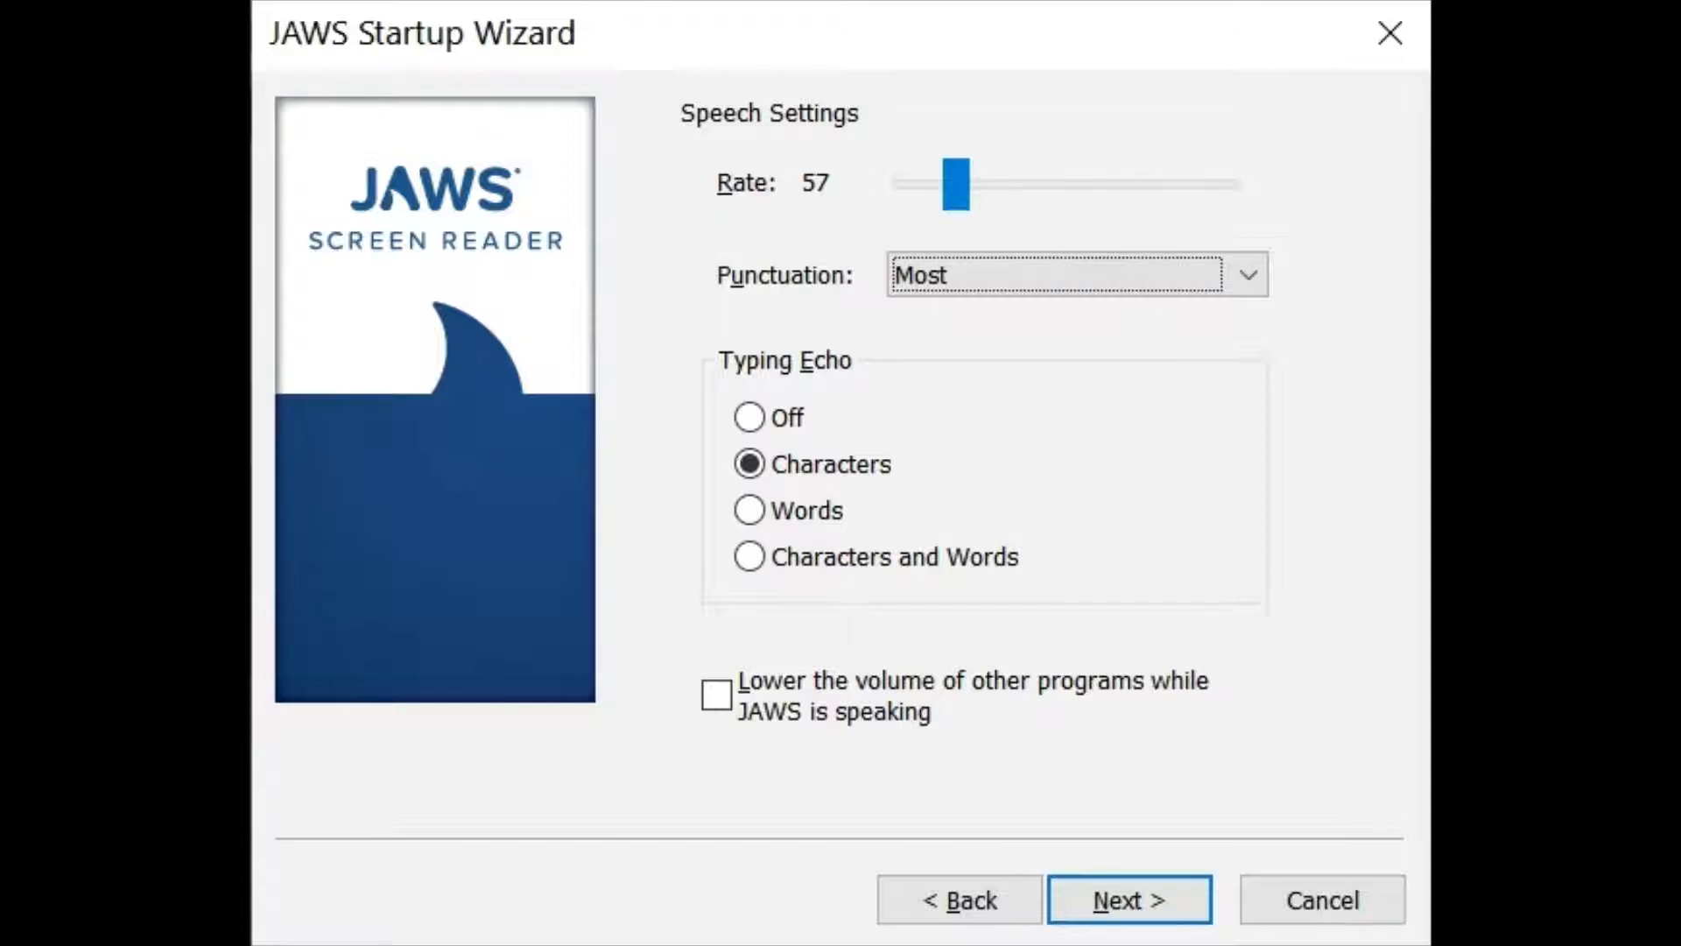
{"action": "key", "text": "Down"}
{"action": "key", "text": "Up"}
{"action": "key", "text": "Up"}
{"action": "key", "text": "Up"}
{"action": "key", "text": "Down"}
{"action": "key", "text": "Down"}
{"action": "key", "text": "Tab"}
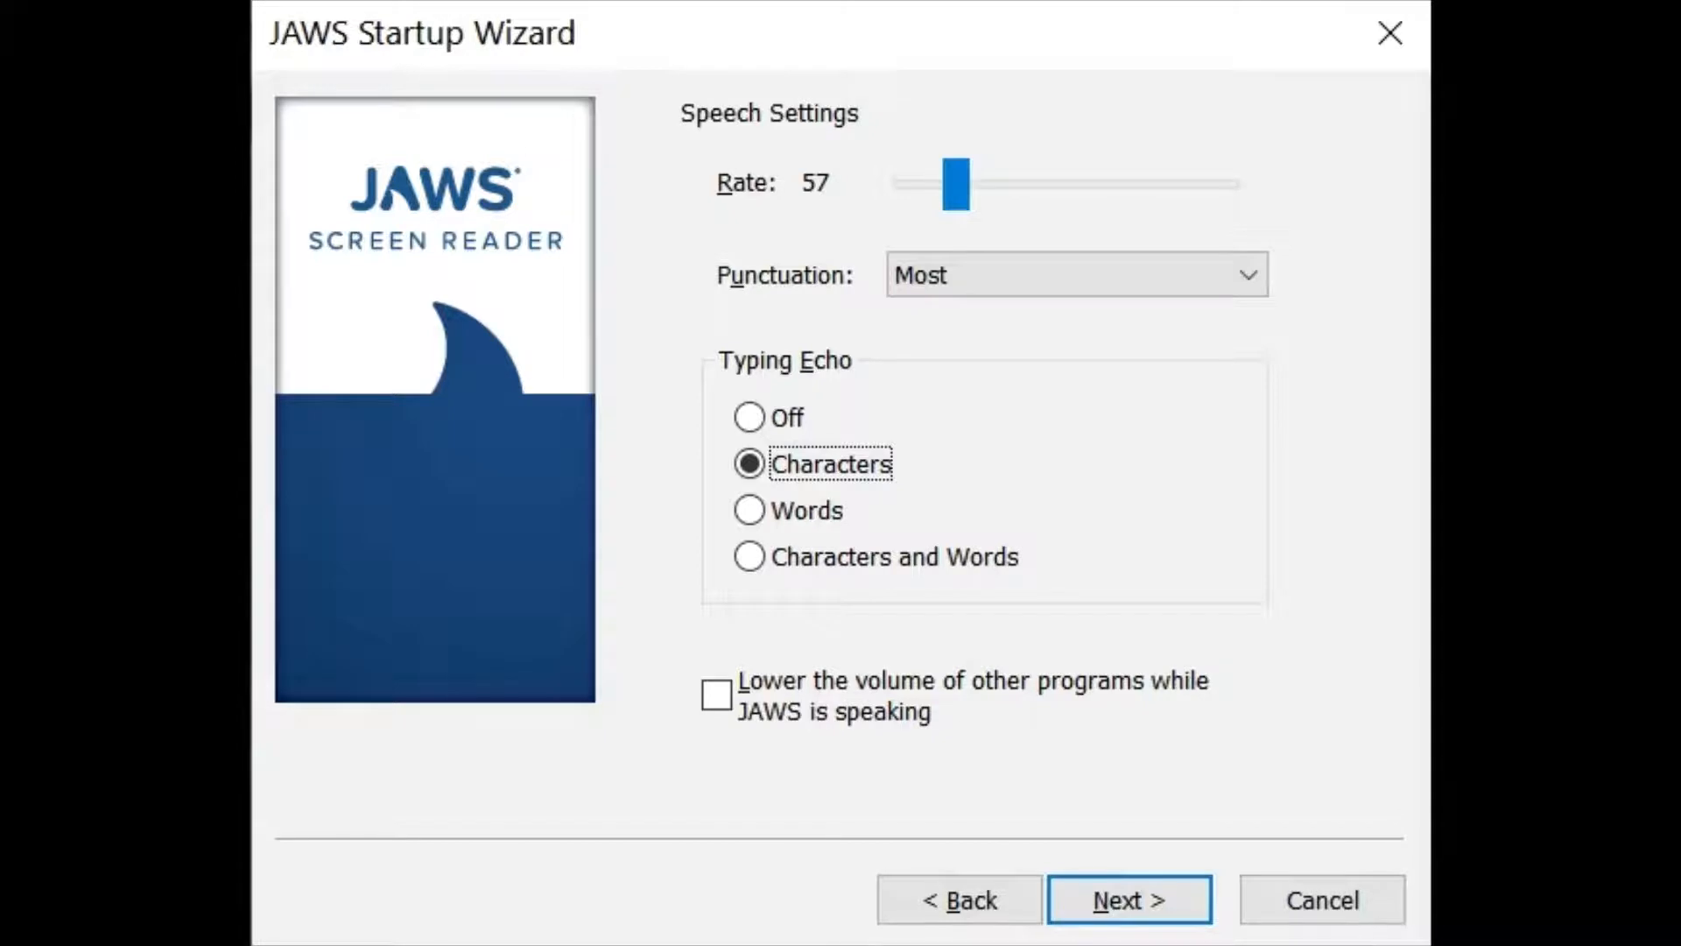
Step: Accept the speech settings and the Run JAWS Settings as they are, and proceed to the Common page
{"action": "key", "text": "Tab"}
{"action": "key", "text": "Tab"}
{"action": "key", "text": "Tab"}
{"action": "key", "text": "Return"}
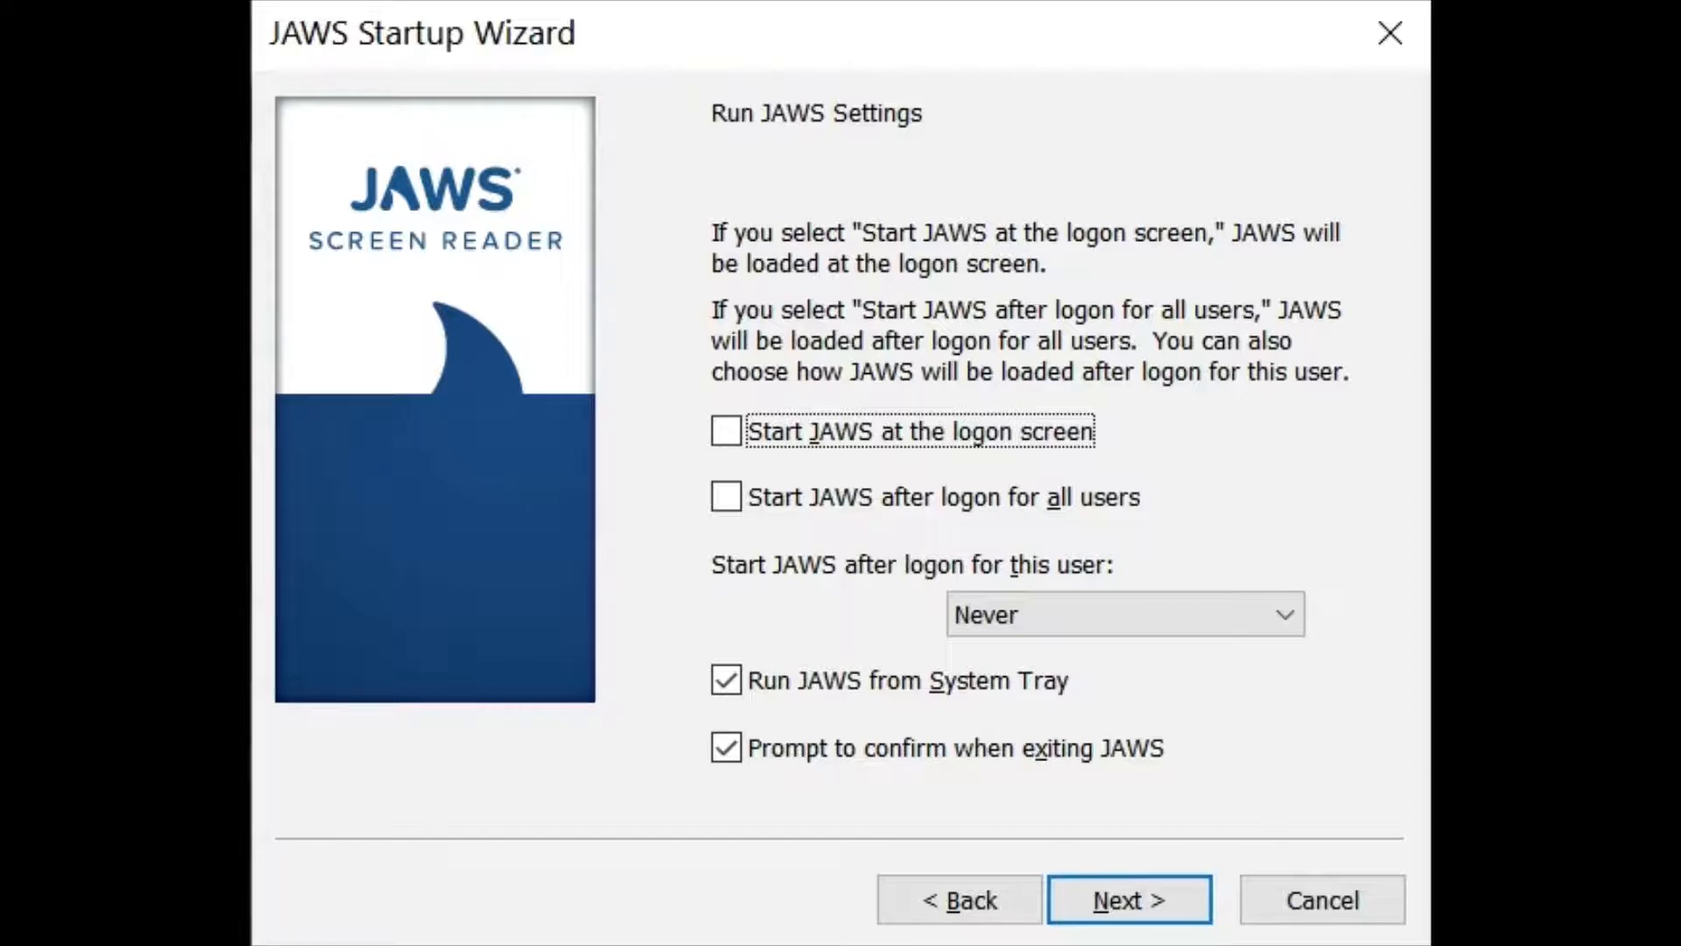
{"action": "left_click", "coordinate": [1108, 893]}
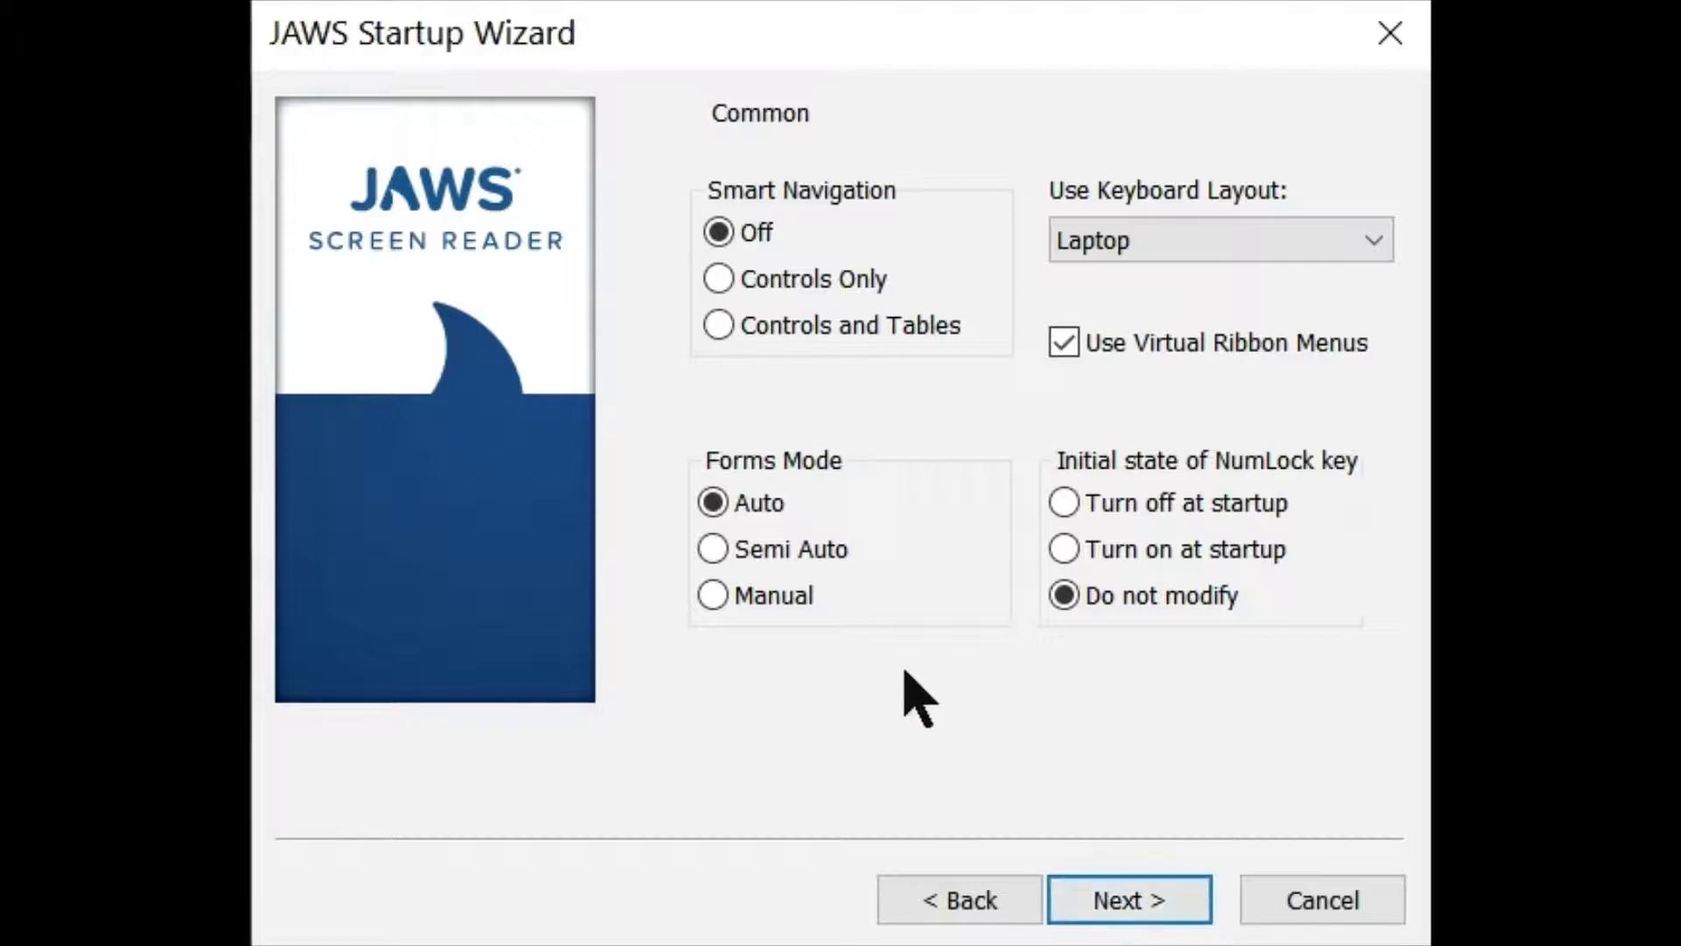
Step: Set Smart Navigation to Controls Only, and proceed past Verbosity Settings to the Braille Translation Settings page
{"action": "left_click", "coordinate": [779, 285]}
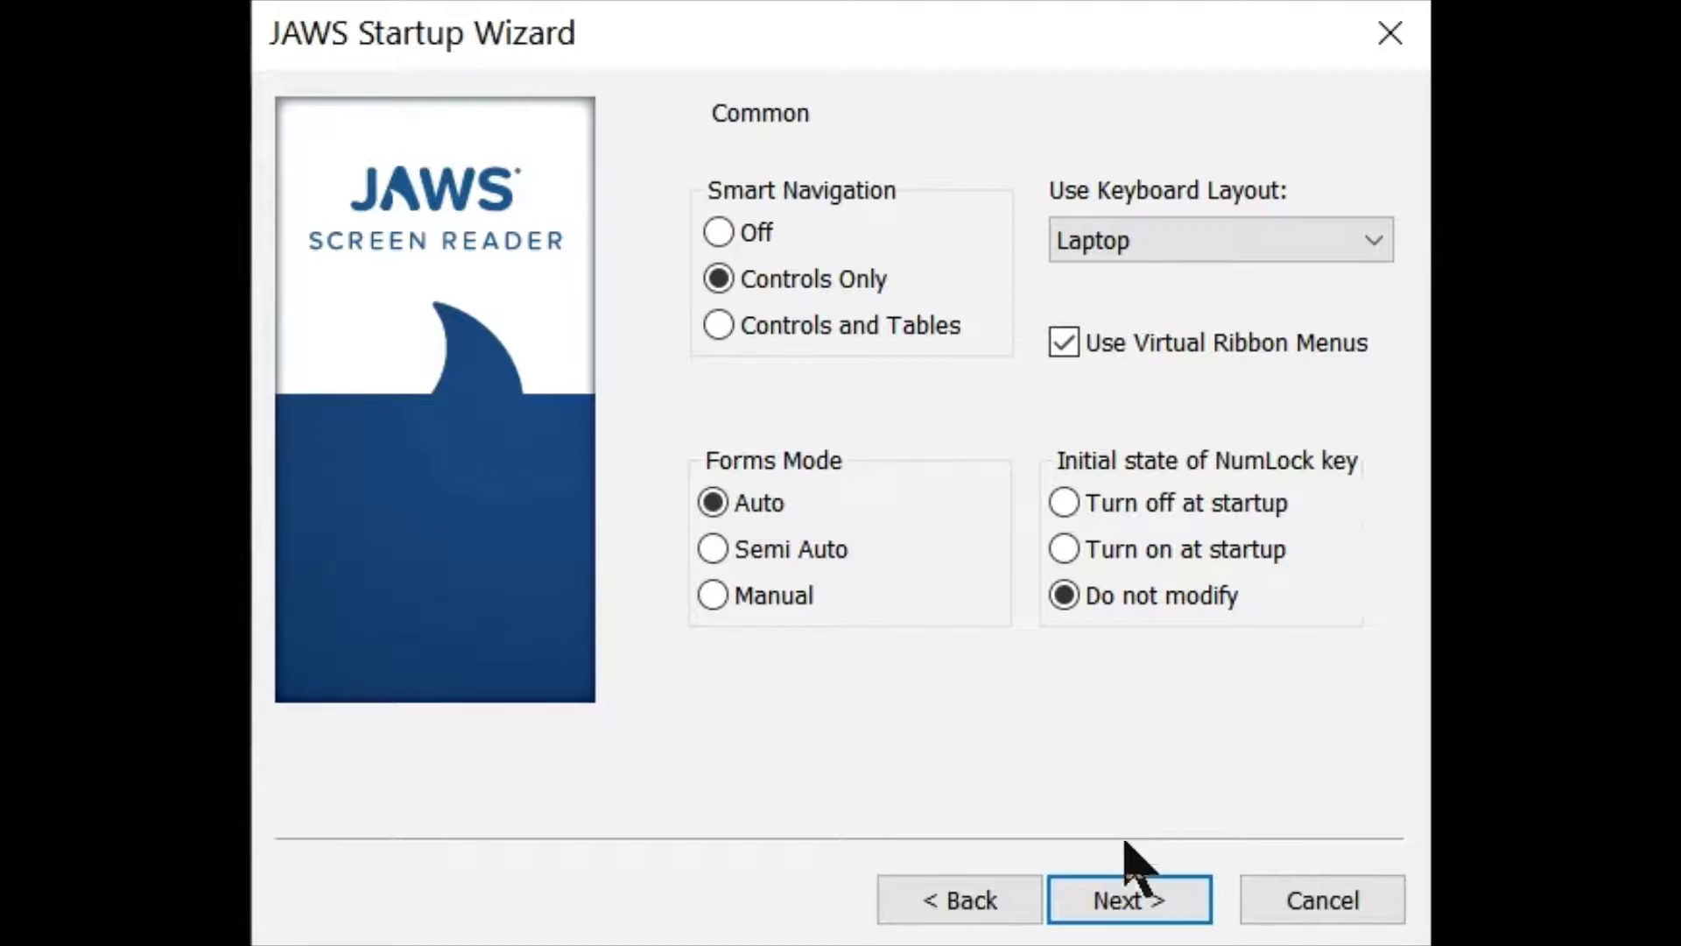
{"action": "left_click", "coordinate": [1129, 907]}
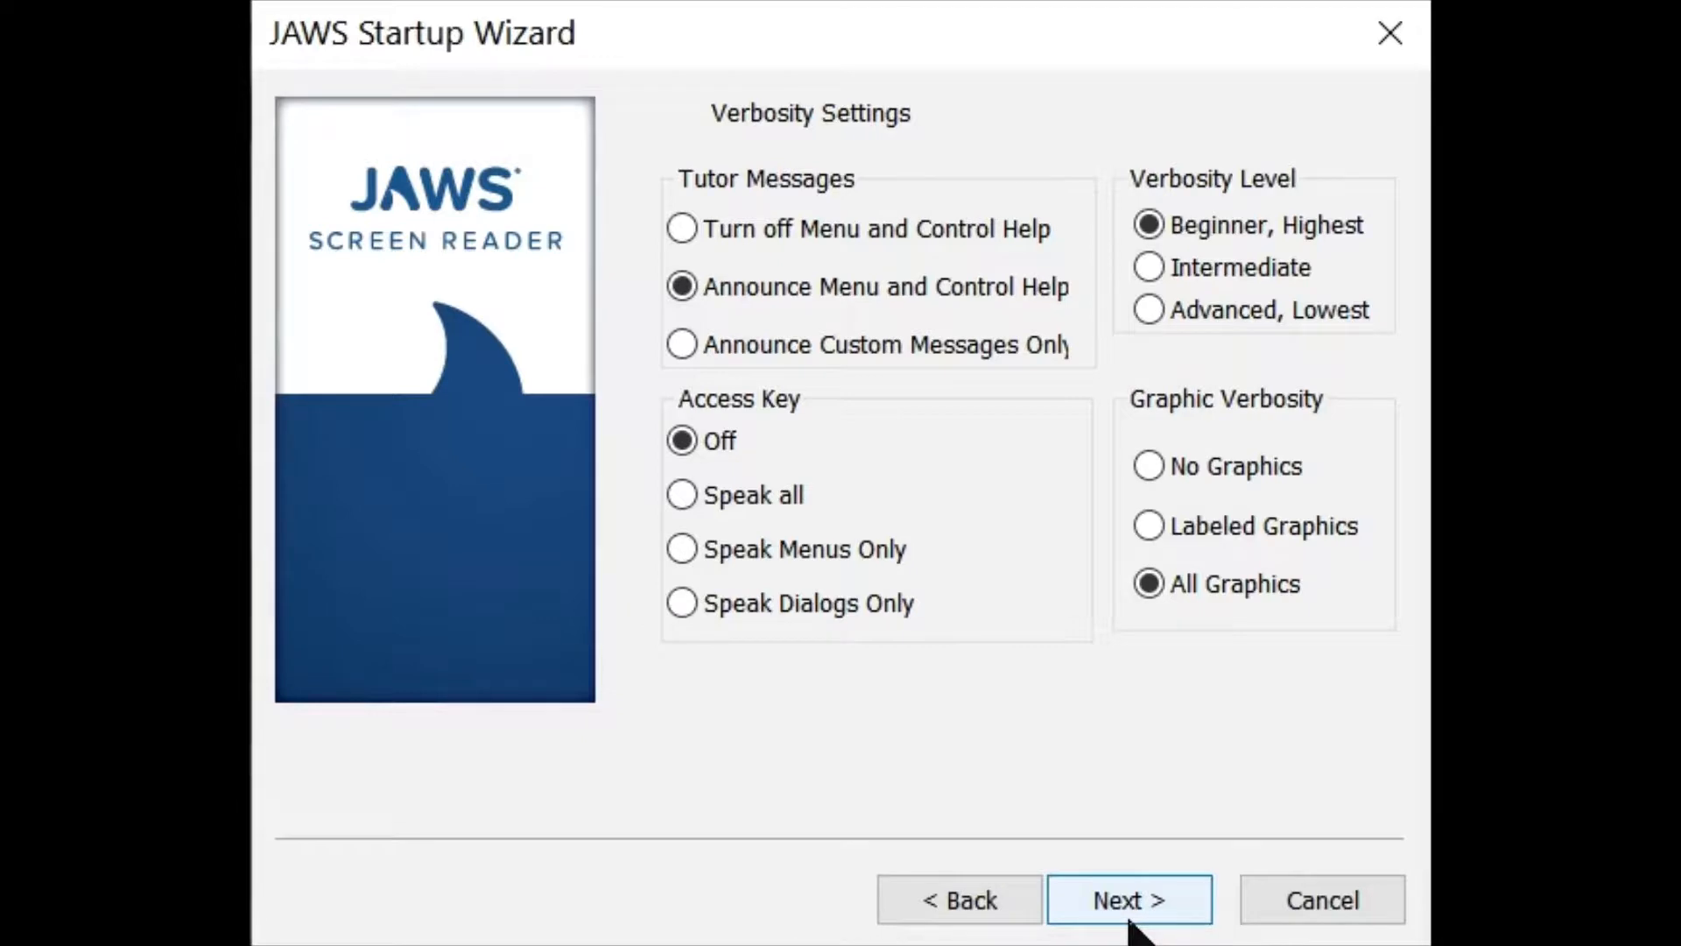
{"action": "left_click", "coordinate": [1130, 921]}
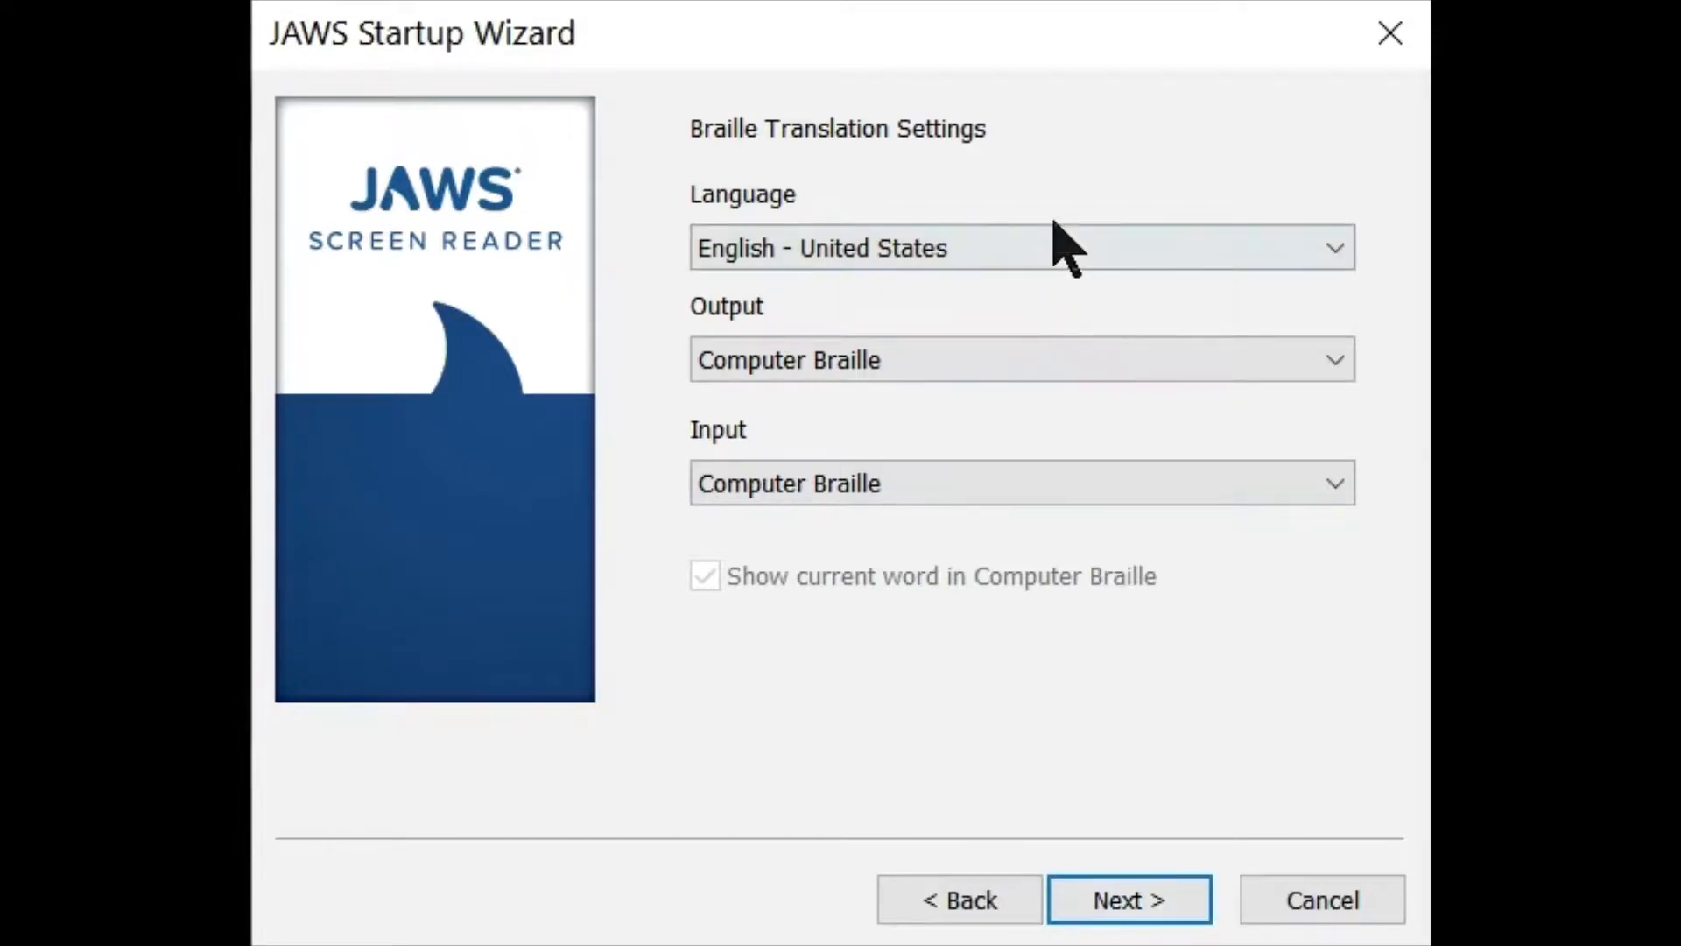
Step: Set both the braille output and input to Unified English Braille Grade 2, and continue to the Braille Settings page
{"action": "left_click", "coordinate": [1181, 254]}
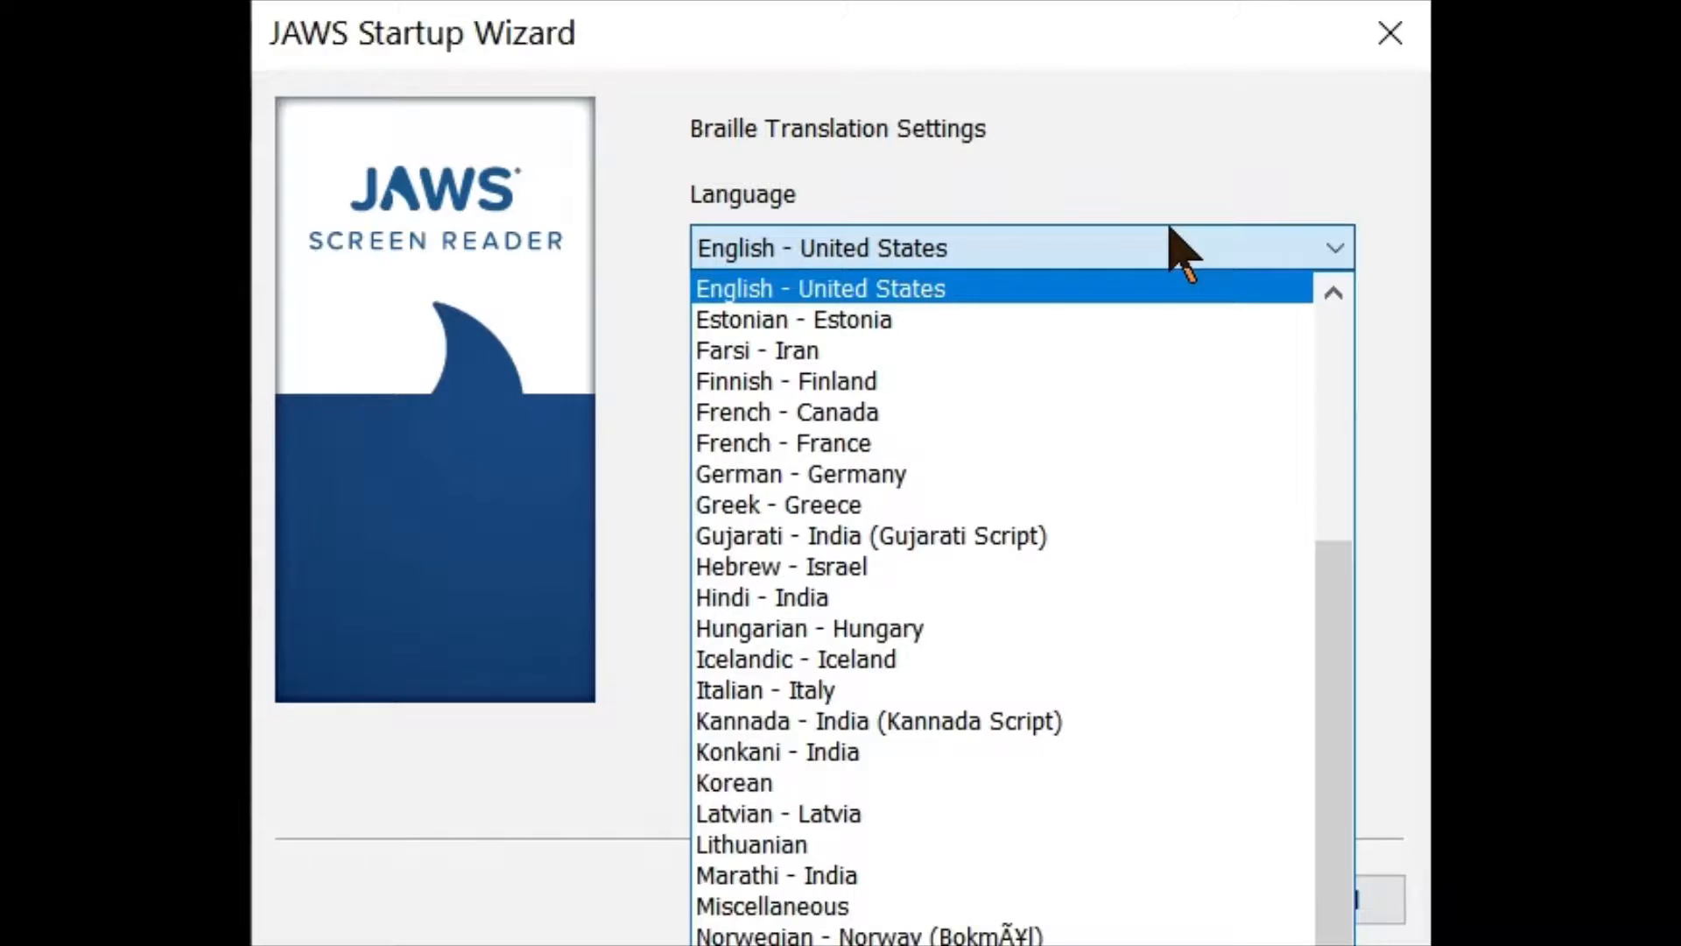
{"action": "left_click", "coordinate": [1176, 245]}
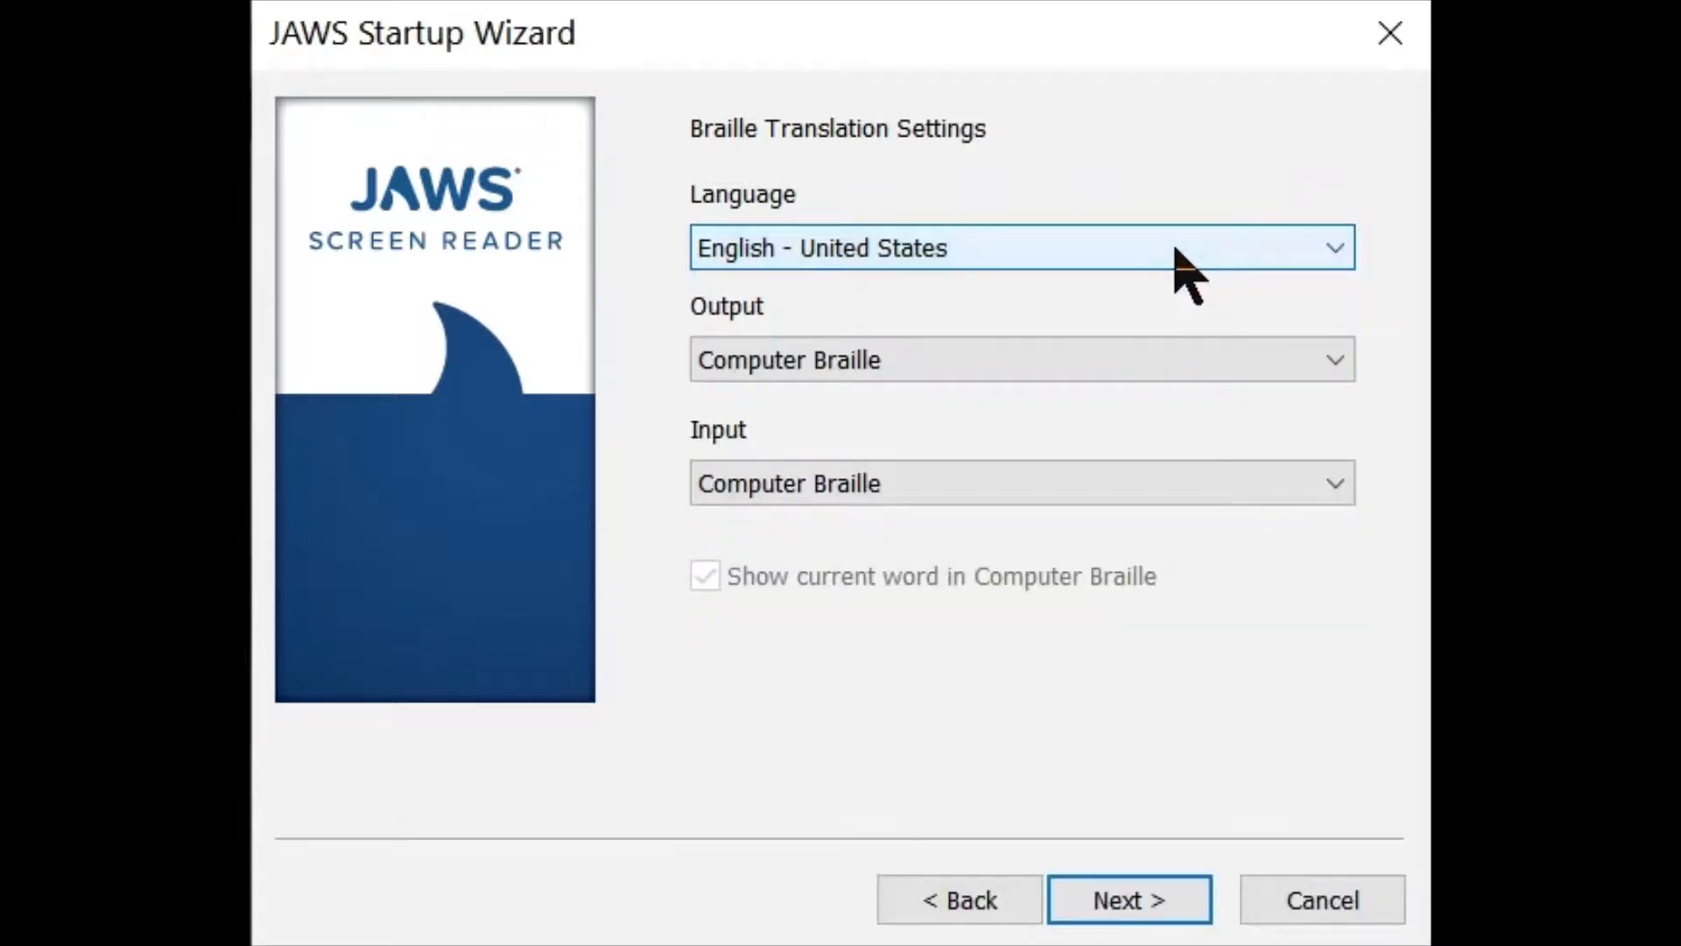
{"action": "left_click", "coordinate": [1162, 359]}
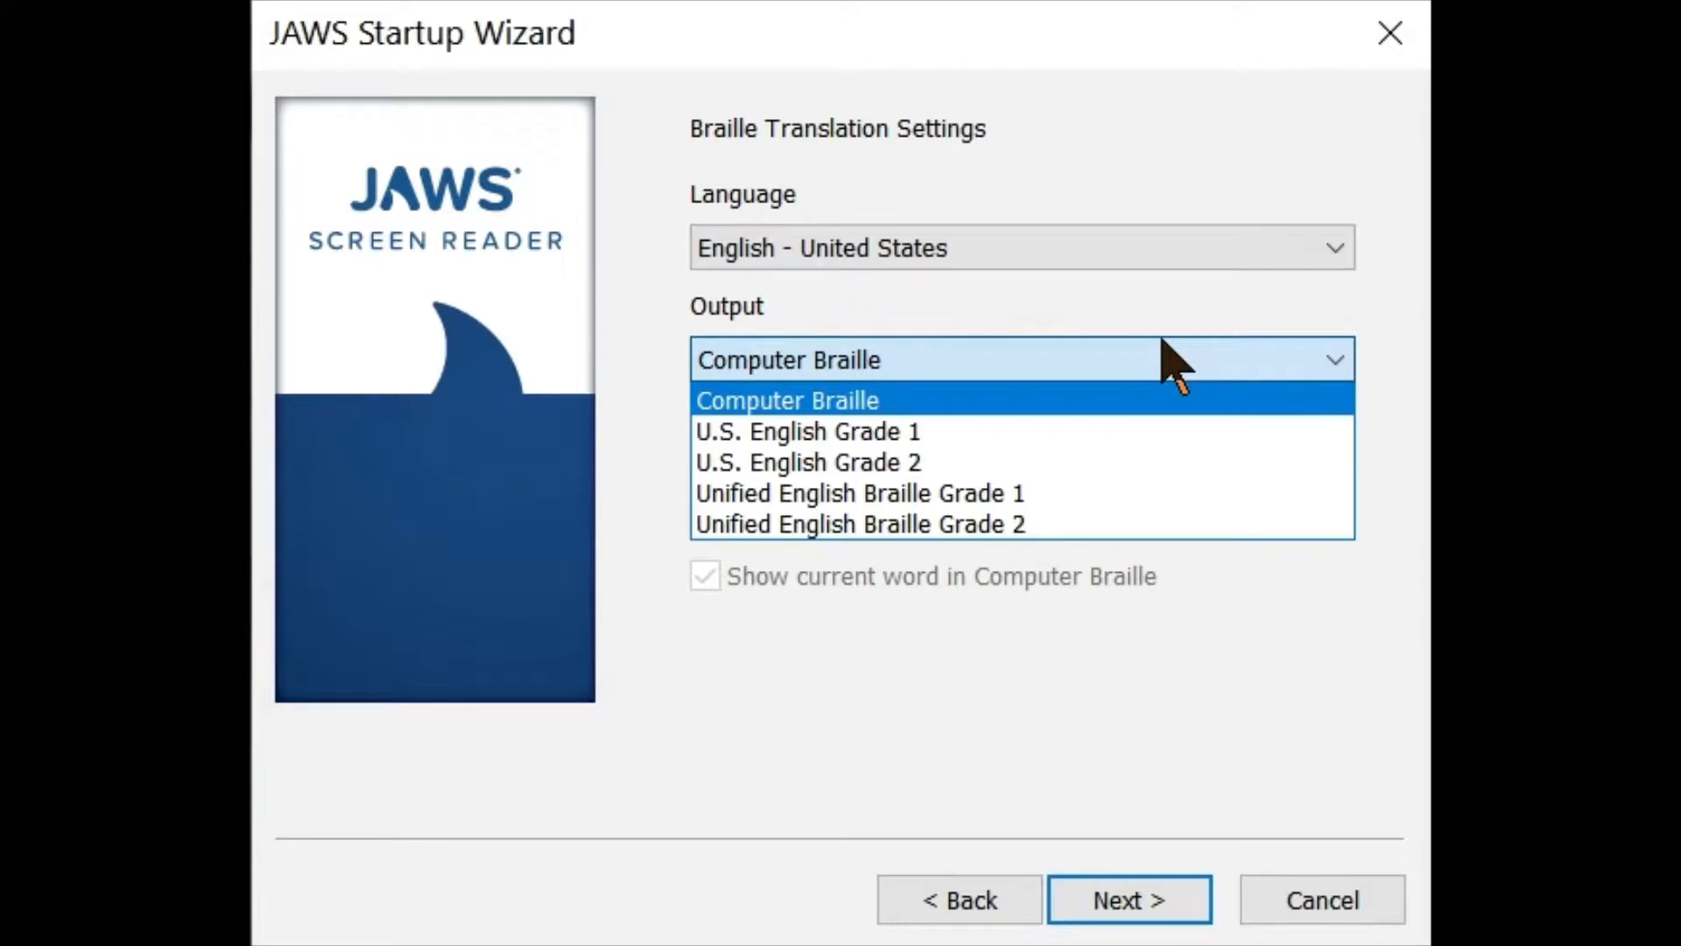
{"action": "left_click", "coordinate": [1021, 524]}
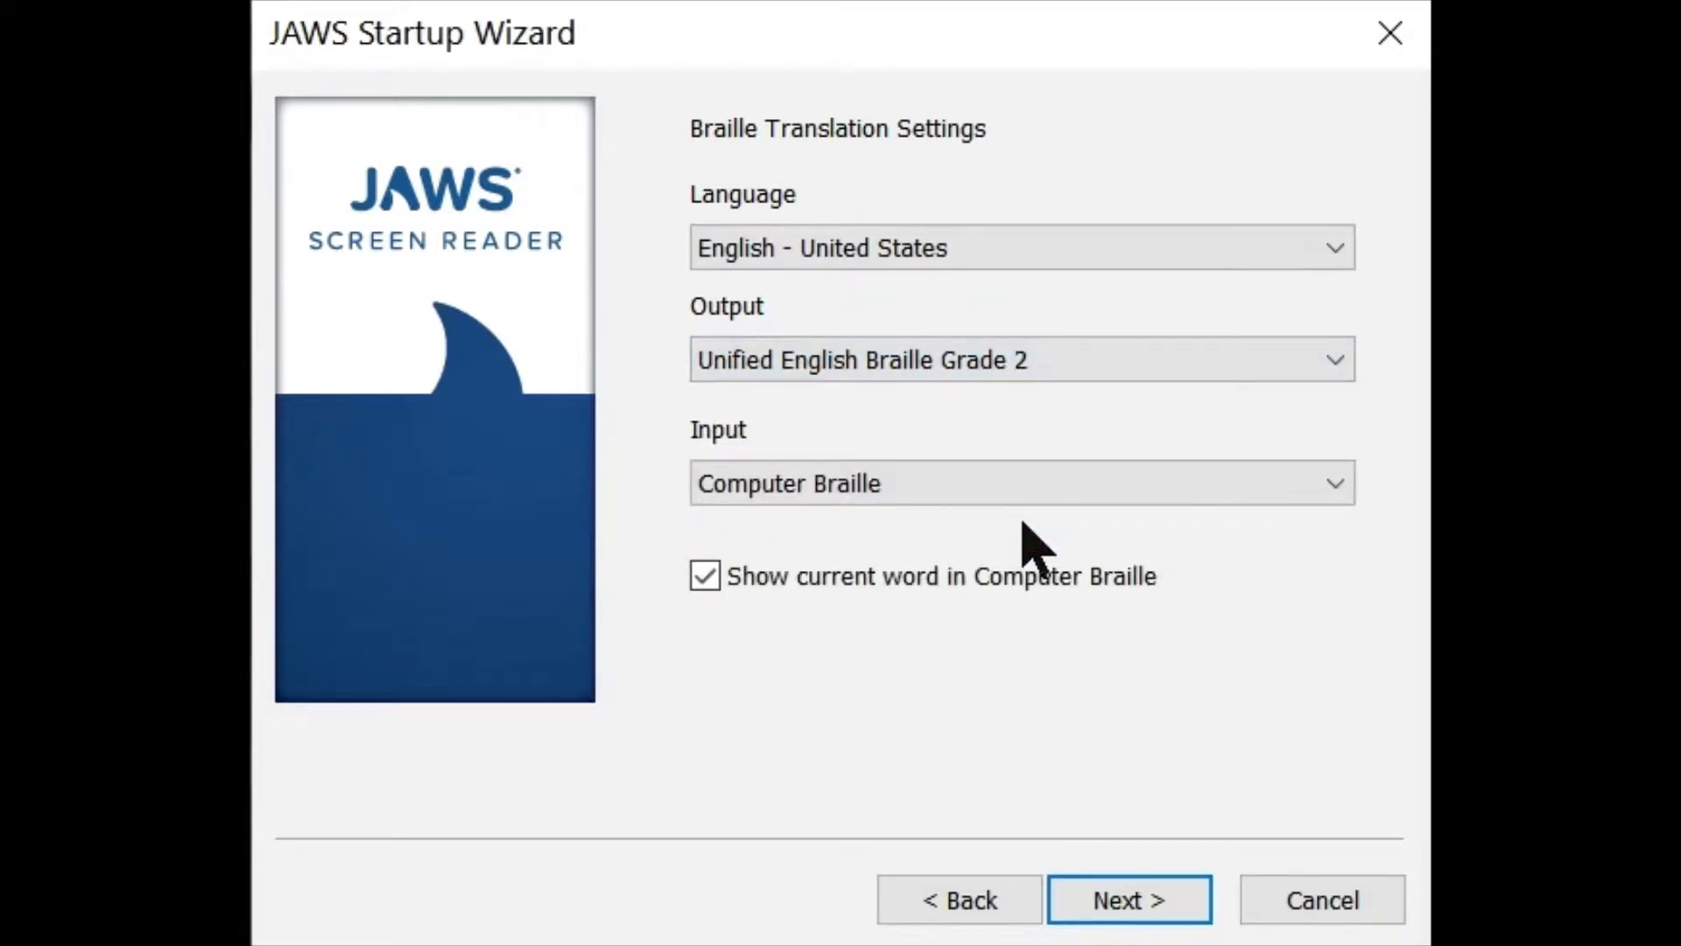
{"action": "left_click", "coordinate": [1023, 490]}
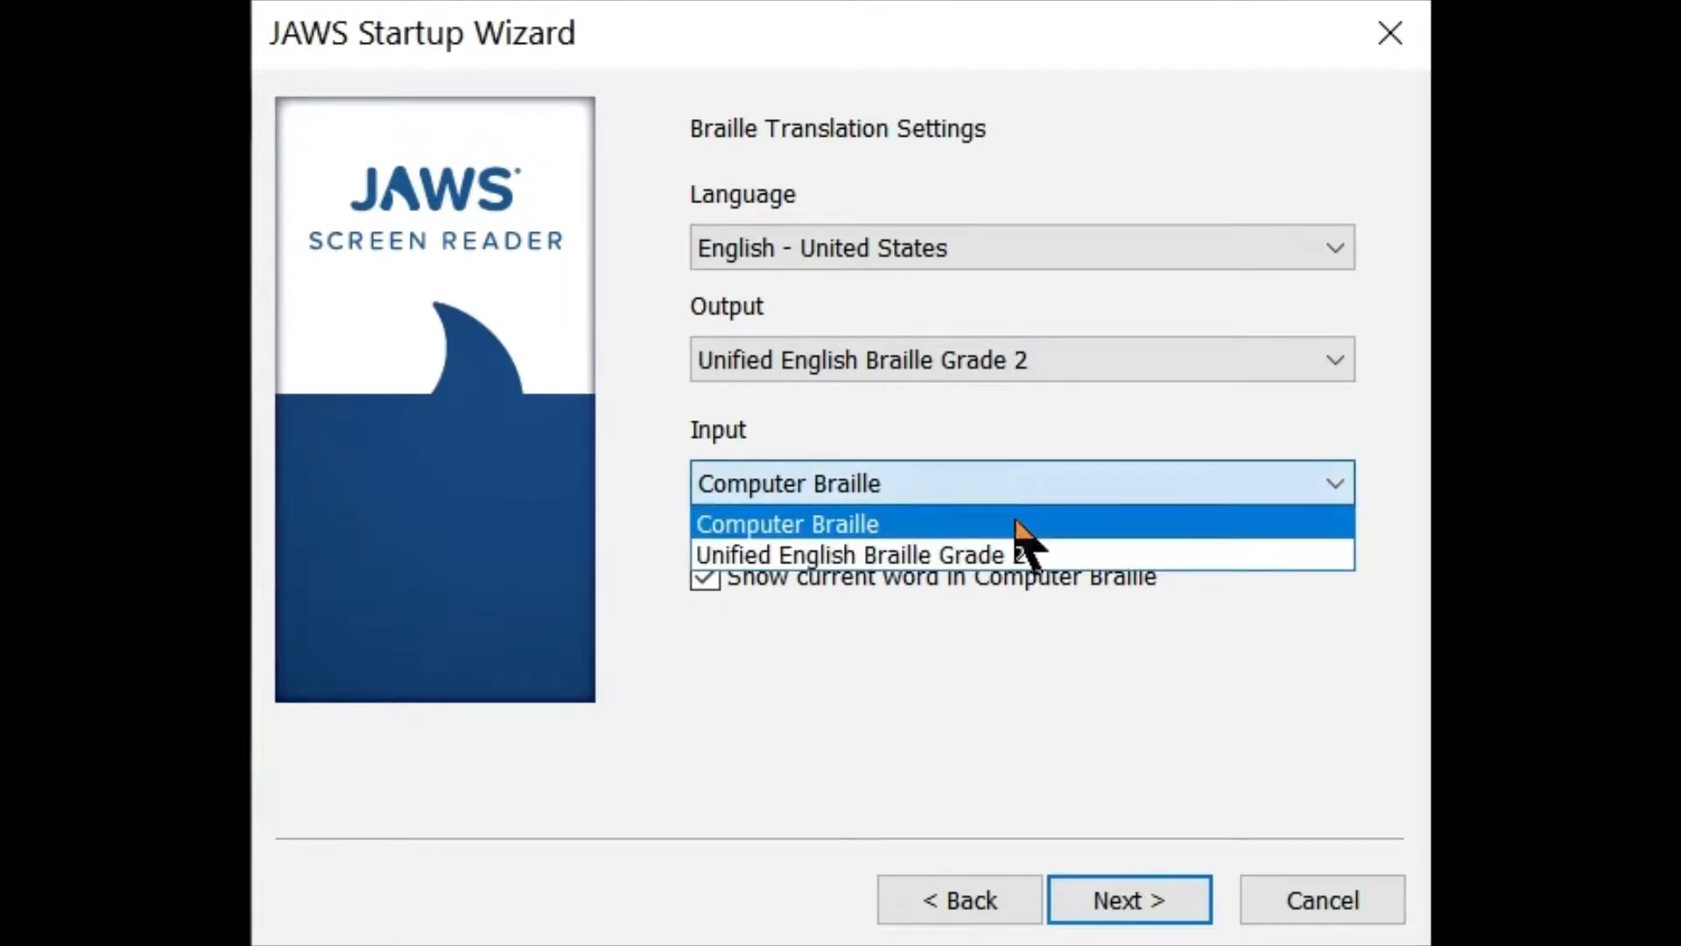
{"action": "left_click", "coordinate": [1004, 555]}
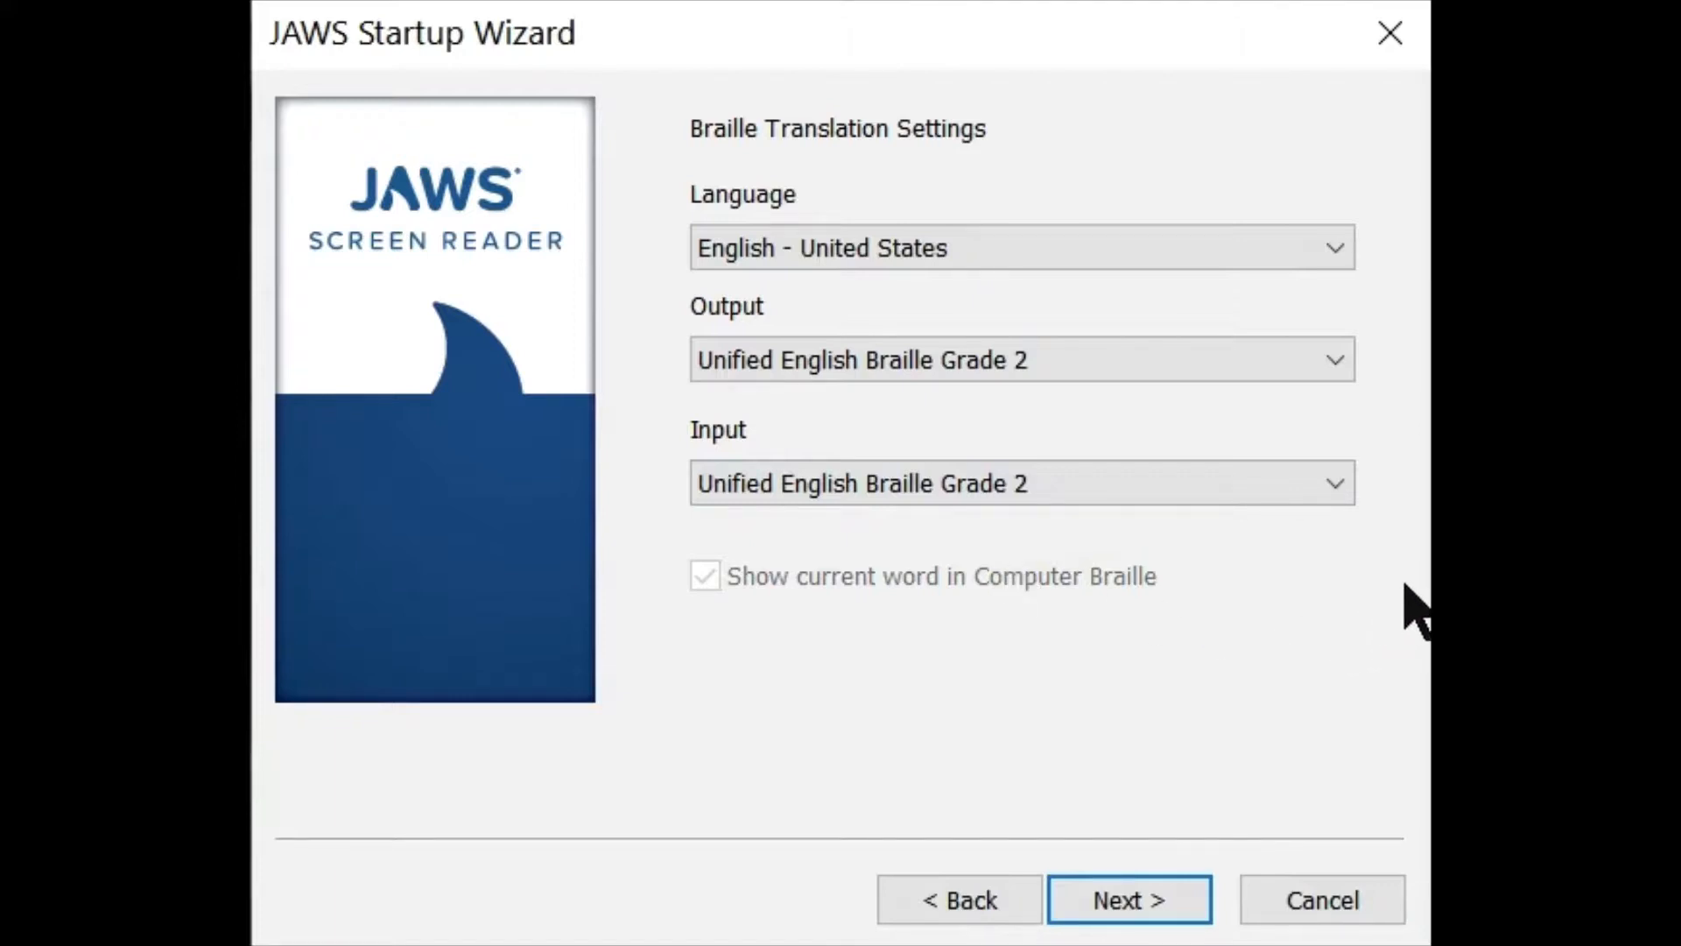
{"action": "left_click", "coordinate": [1176, 901]}
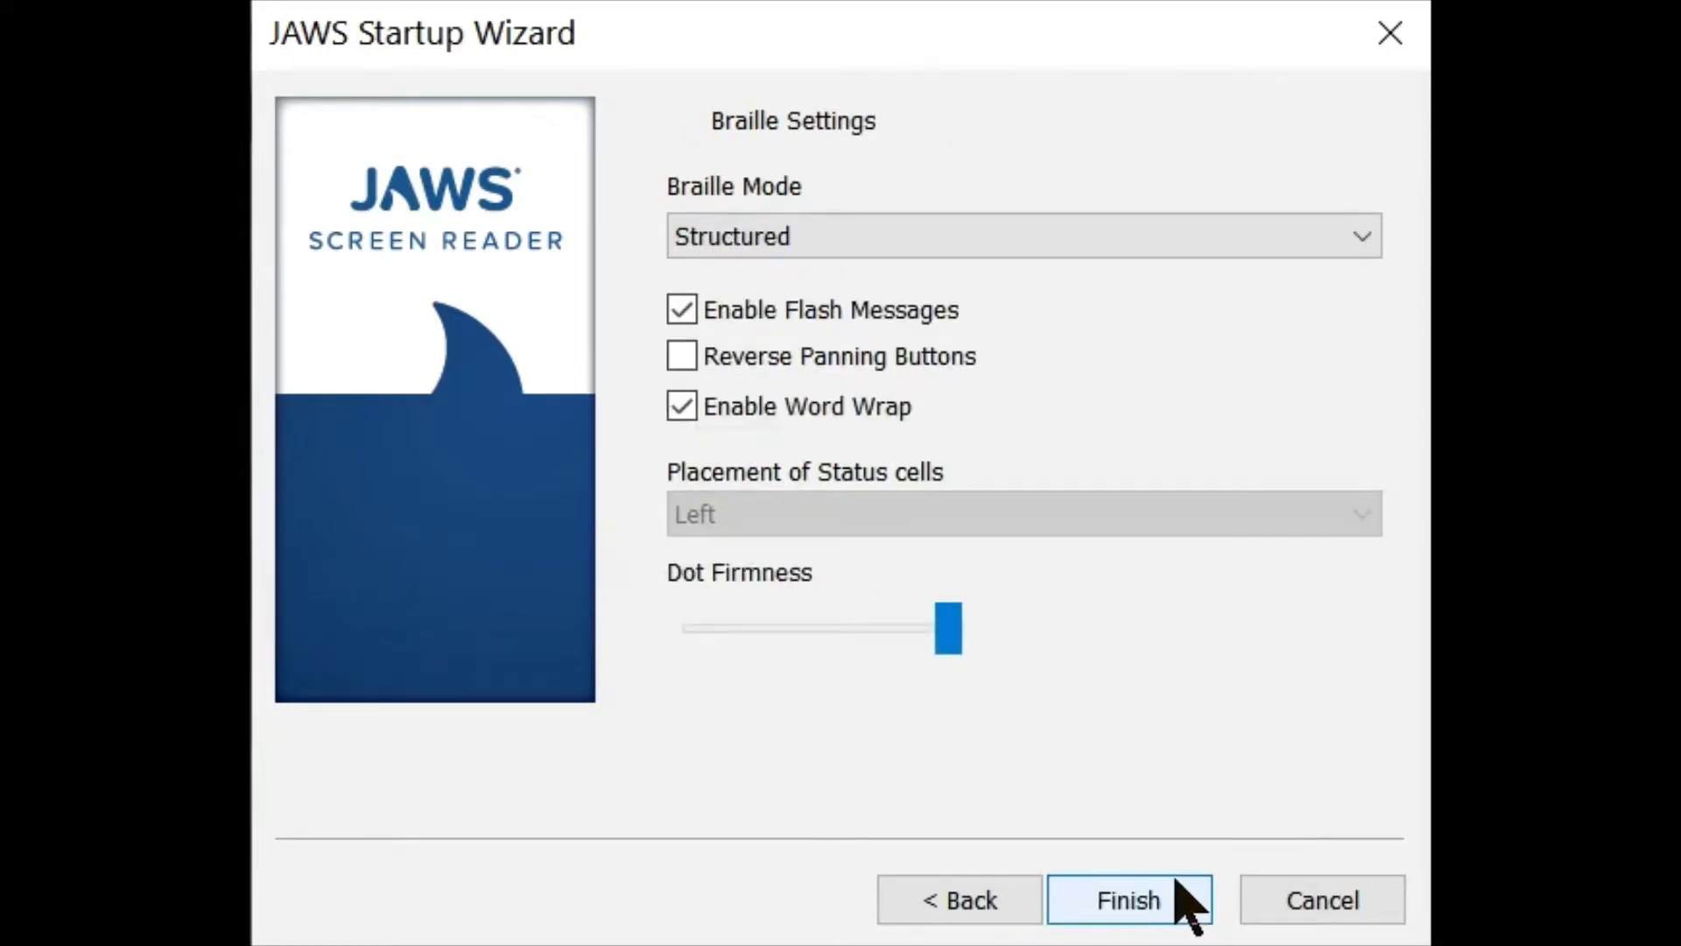
Step: Review the available Braille Mode options and close the list without choosing another mode
{"action": "left_click", "coordinate": [1084, 235]}
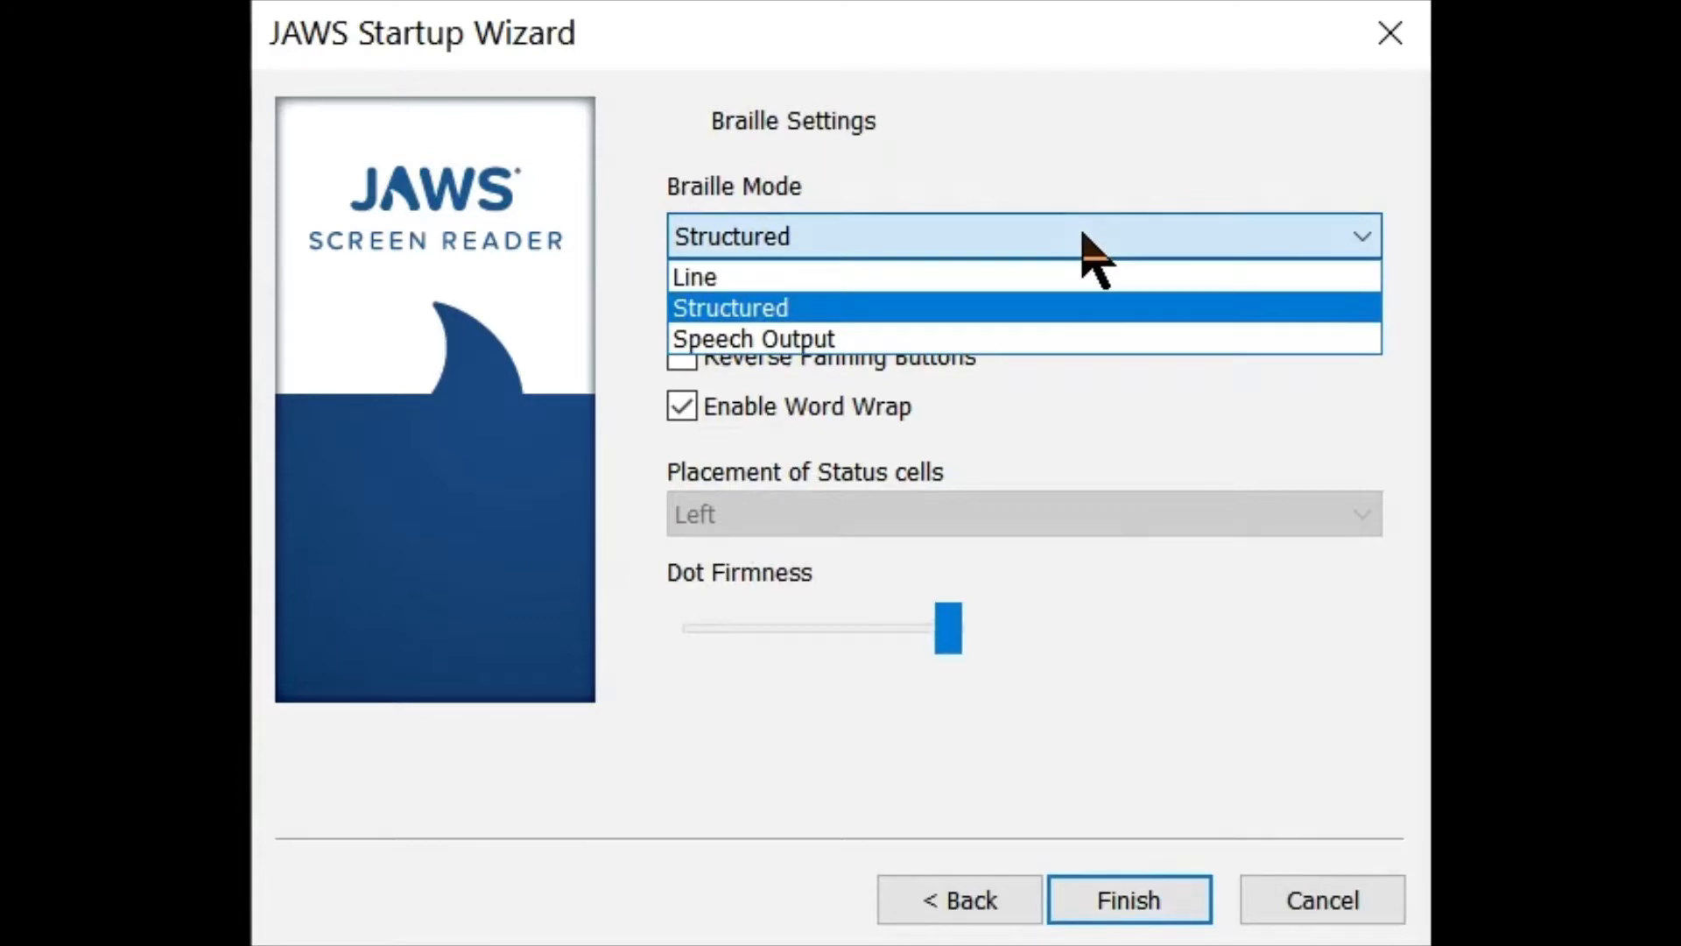
{"action": "left_click", "coordinate": [1142, 175]}
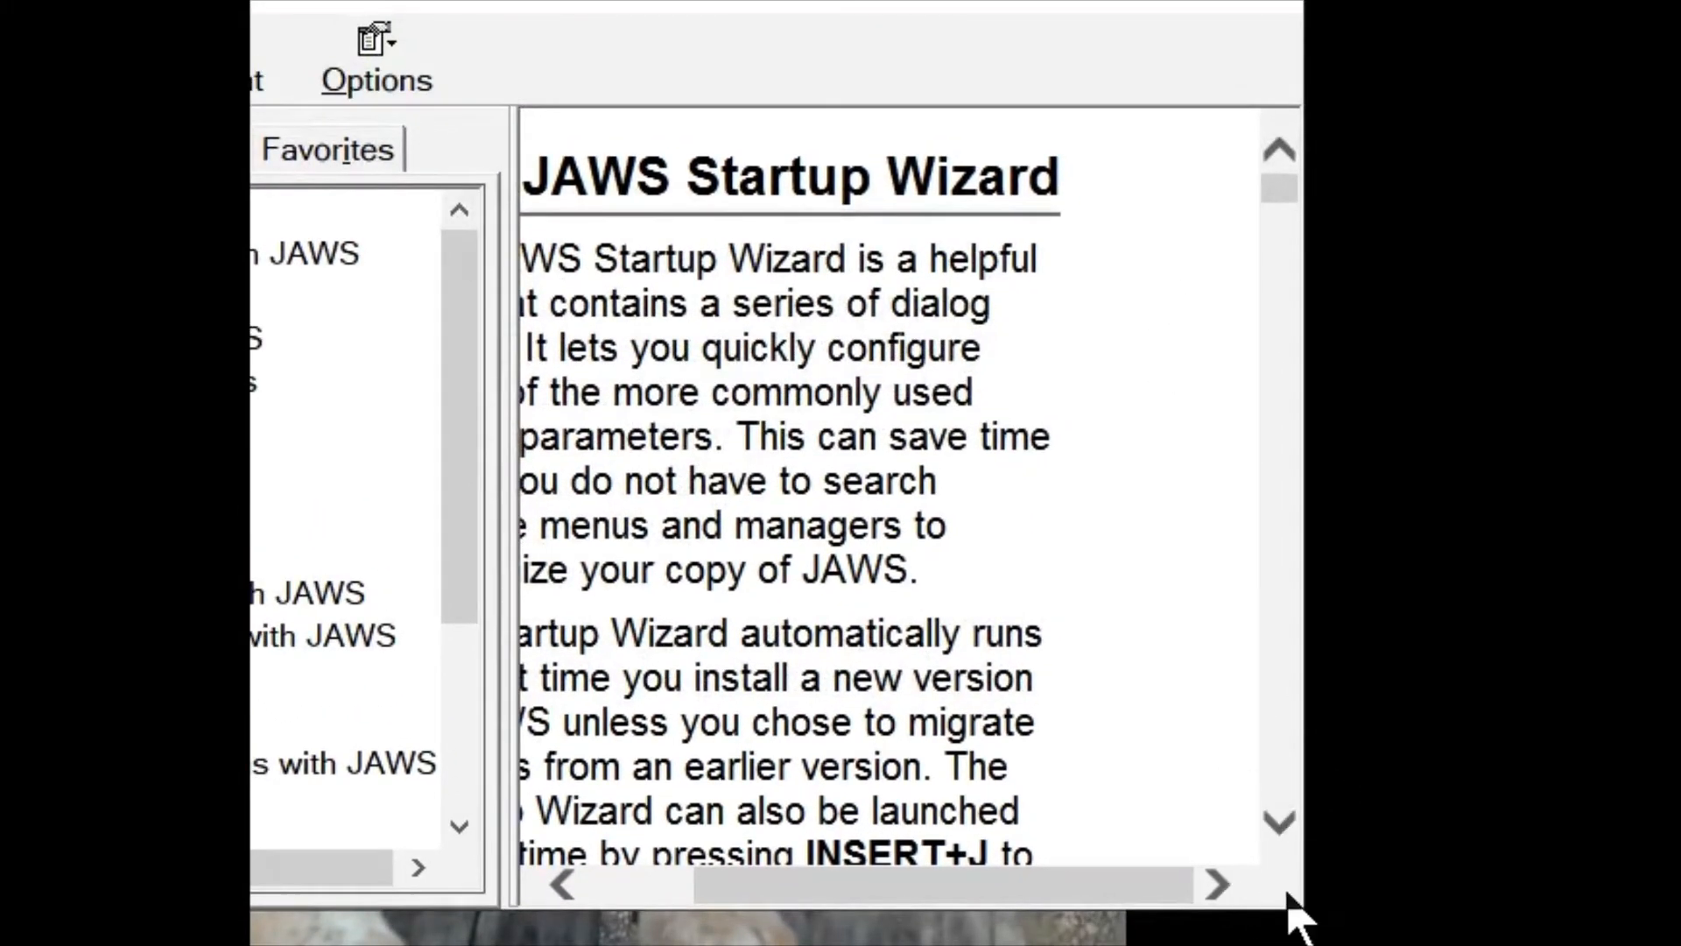
Step: Enlarge and reposition the help window, and read the Startup Wizard topic down to the Typing Echo options
{"action": "left_click_drag", "start_coordinate": [1279, 897], "coordinate": [1488, 945]}
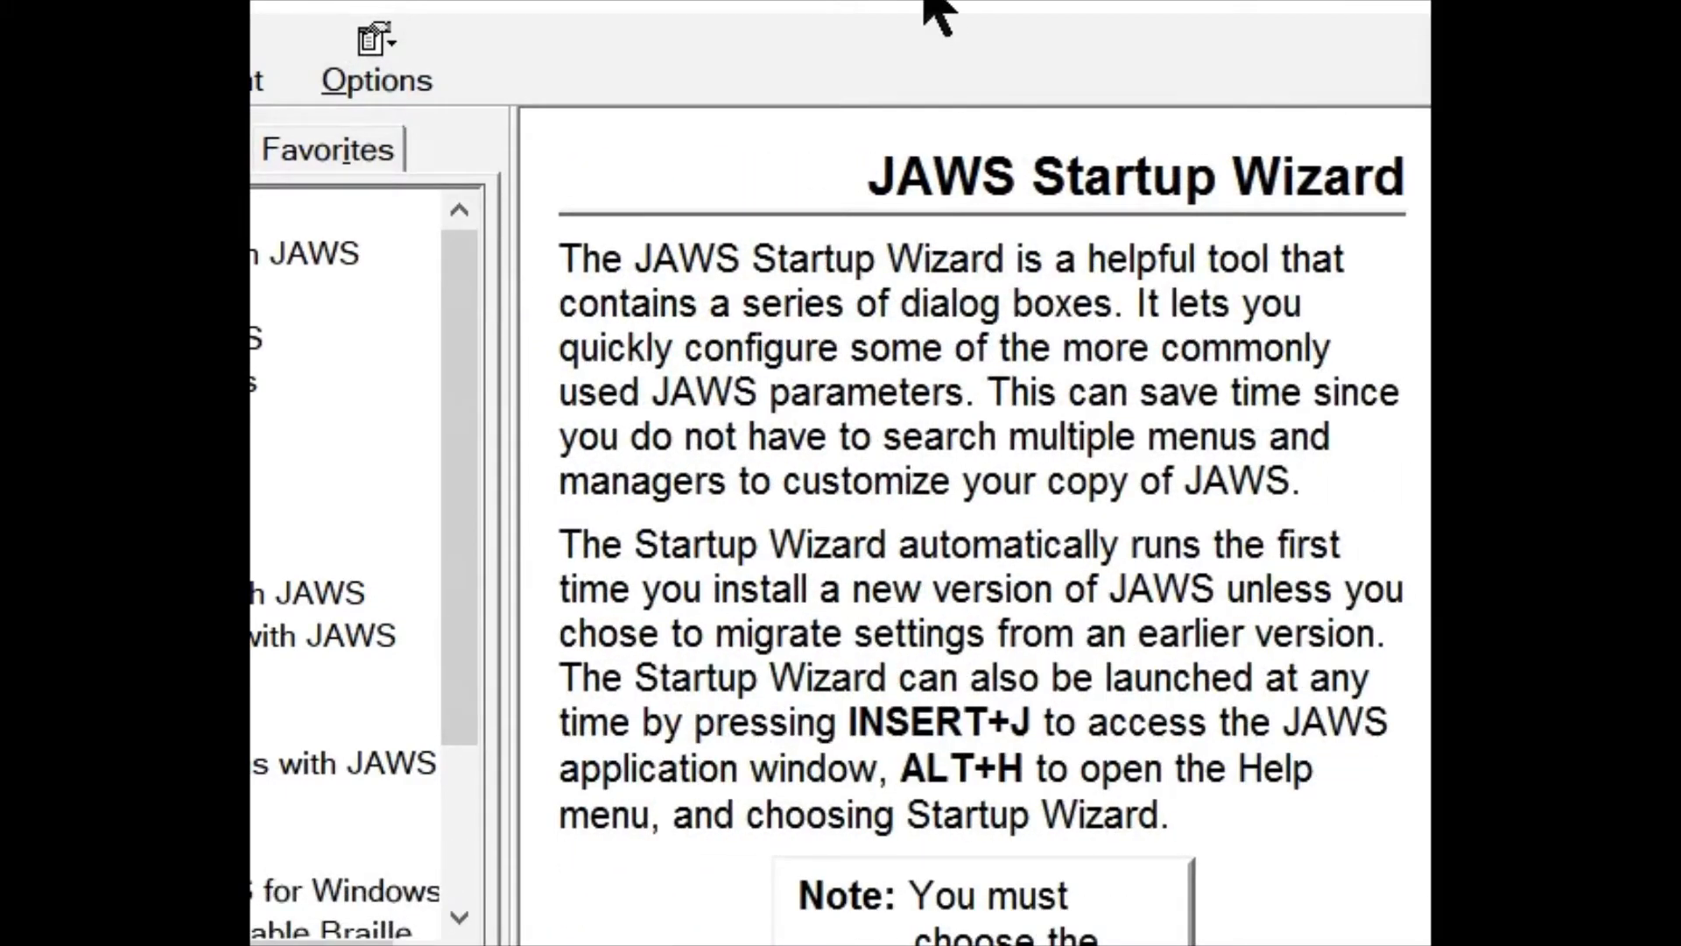
{"action": "left_click_drag", "start_coordinate": [924, 2], "coordinate": [827, 0]}
{"action": "scroll", "coordinate": [950, 473], "scroll_direction": "down", "scroll_amount": 10}
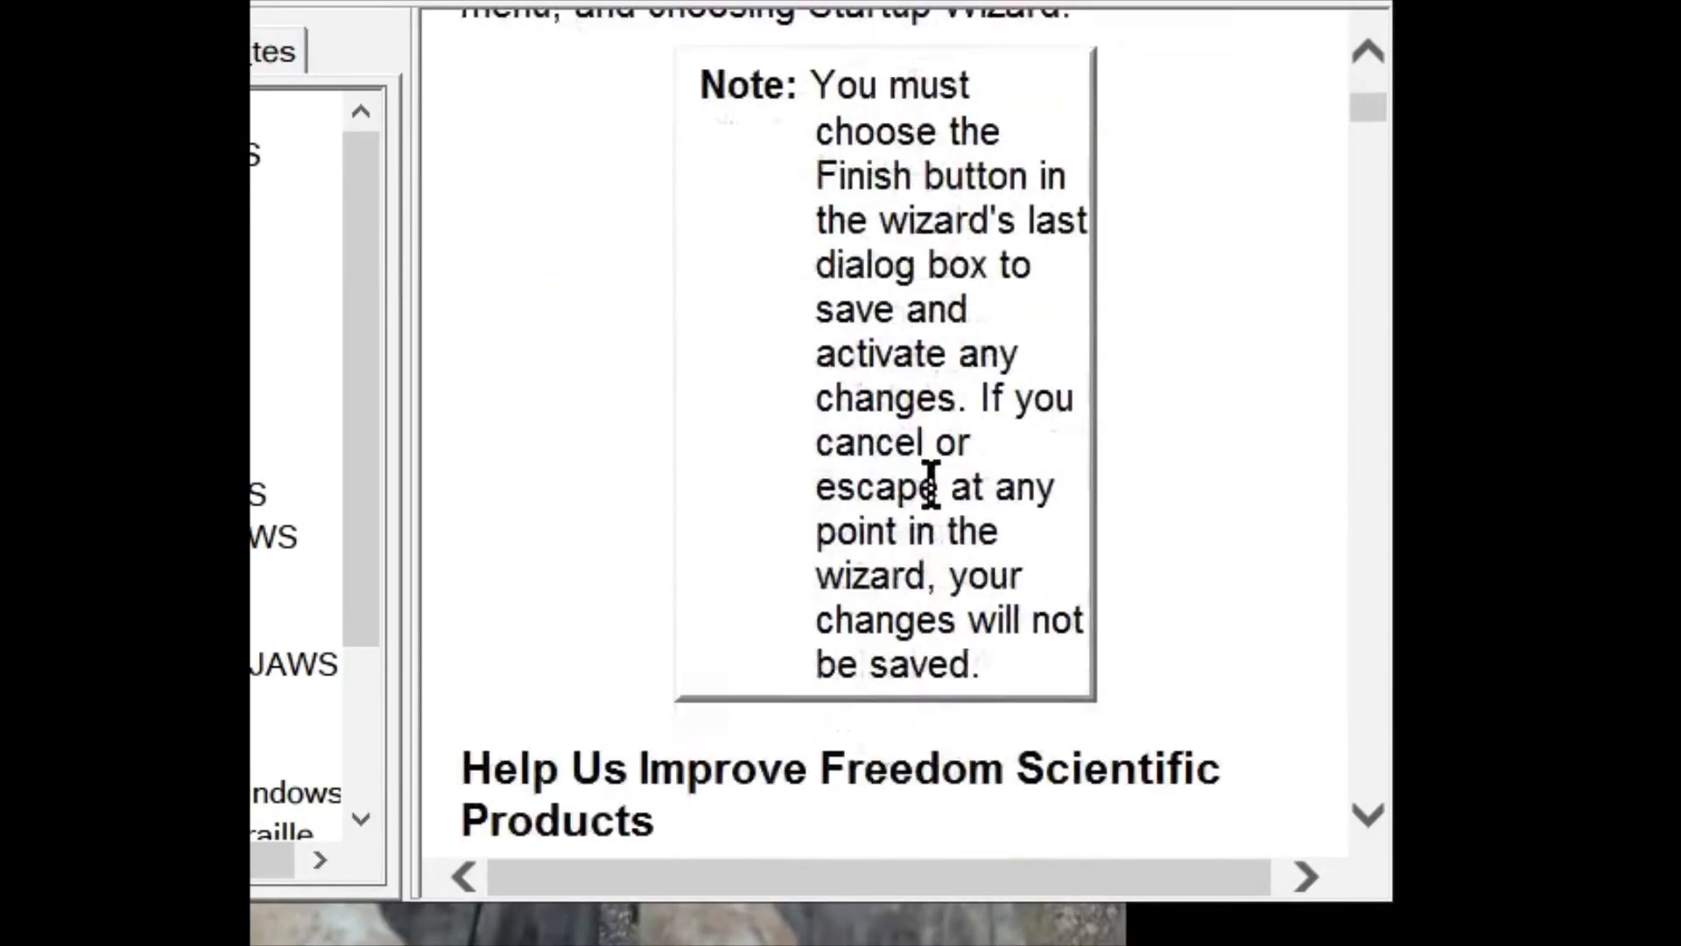
{"action": "scroll", "coordinate": [932, 490], "scroll_direction": "down", "scroll_amount": 10}
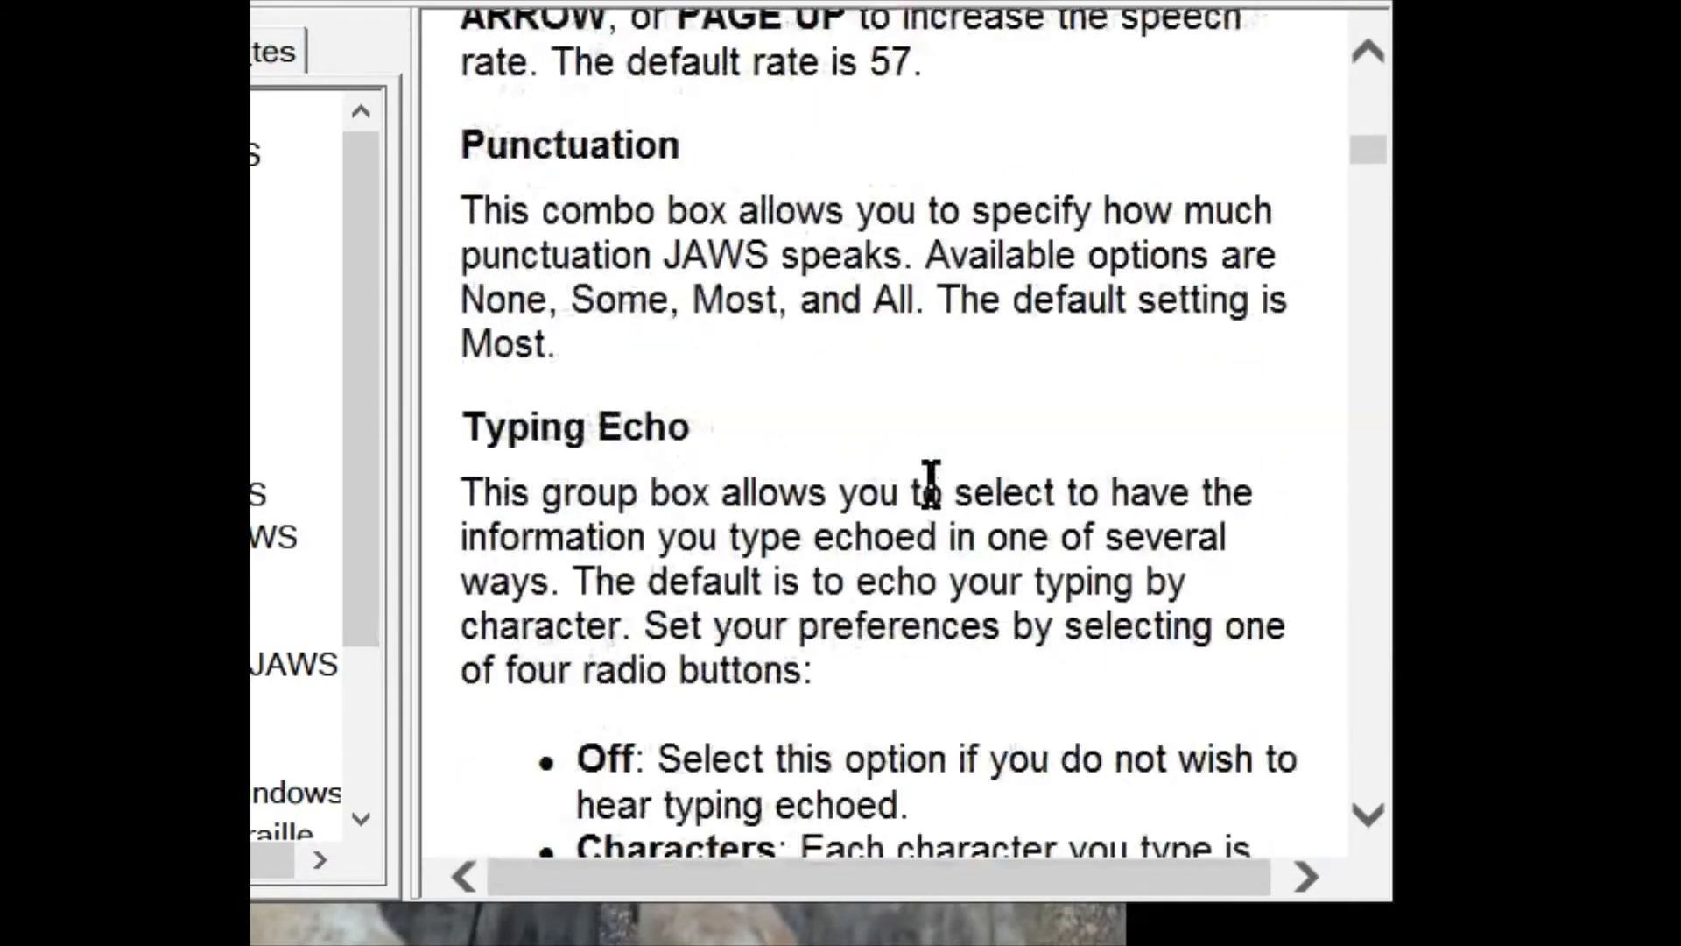
{"action": "scroll", "coordinate": [937, 503], "scroll_direction": "down", "scroll_amount": 1}
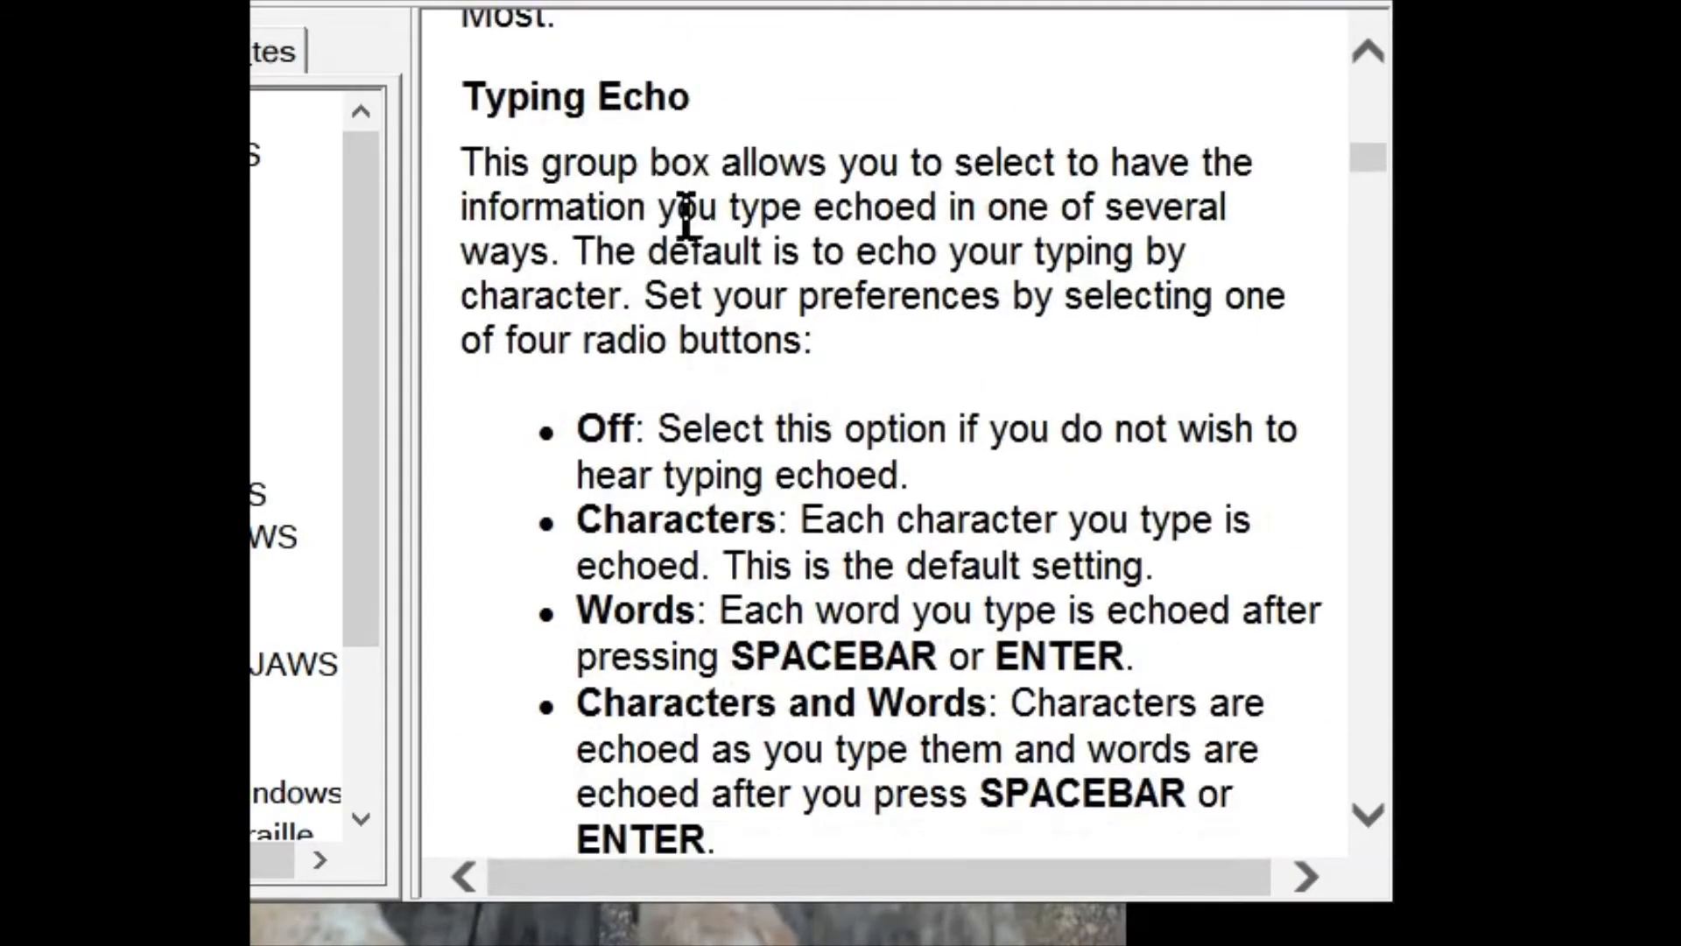
{"action": "scroll", "coordinate": [683, 219], "scroll_direction": "down", "scroll_amount": 1}
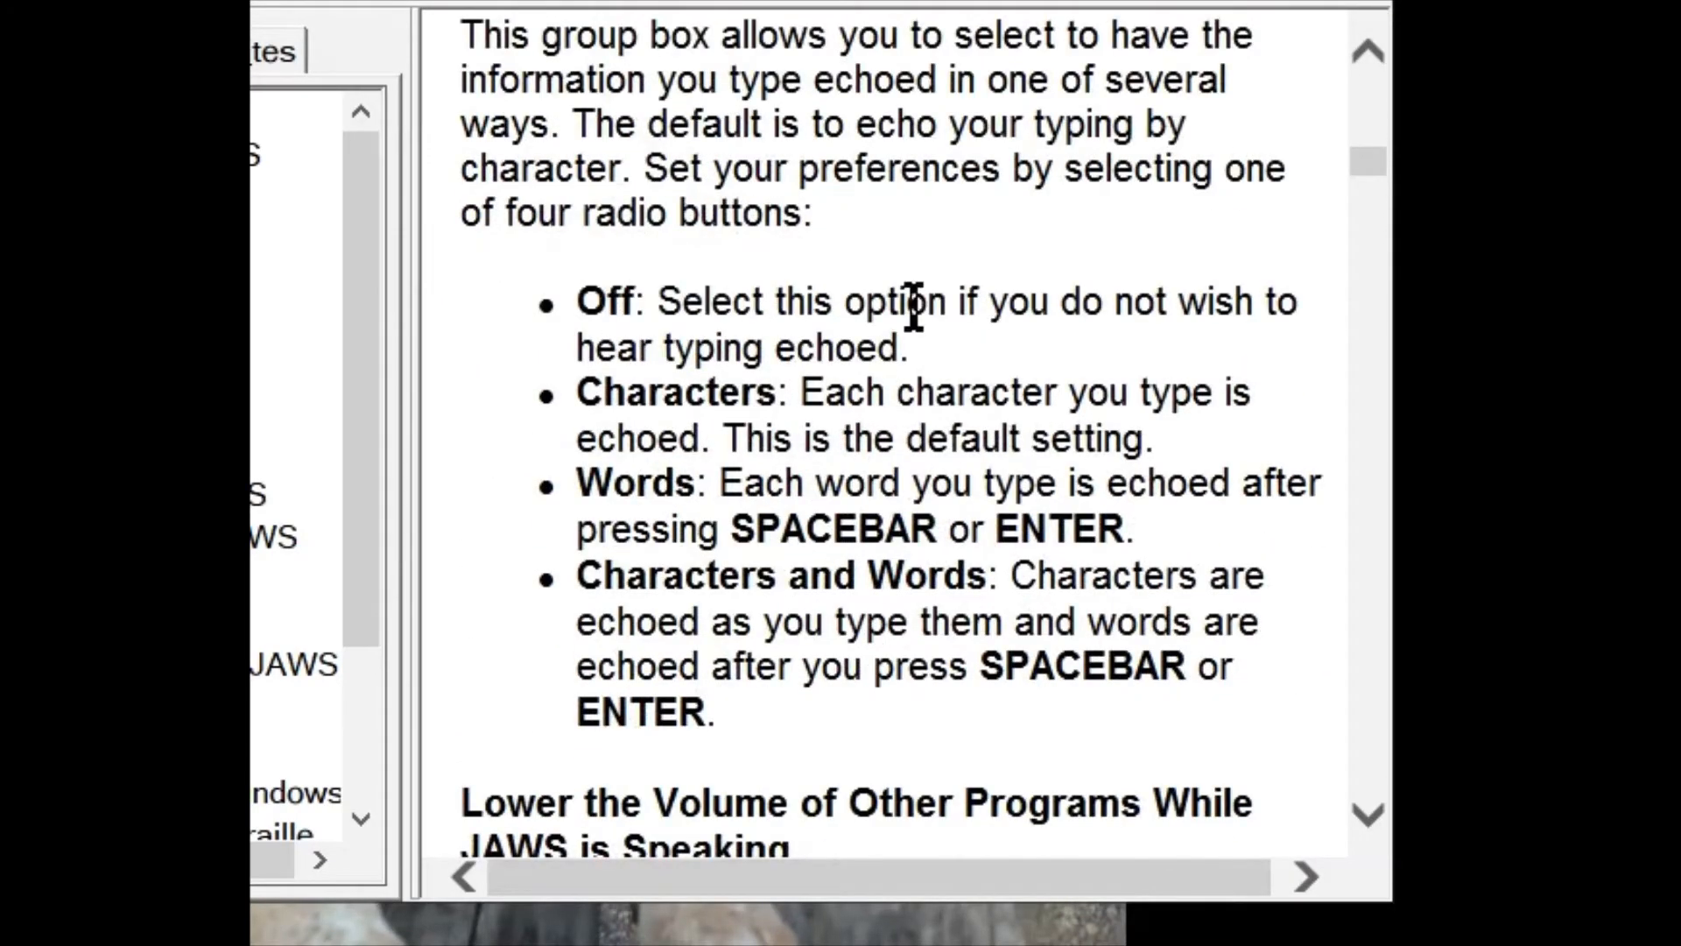